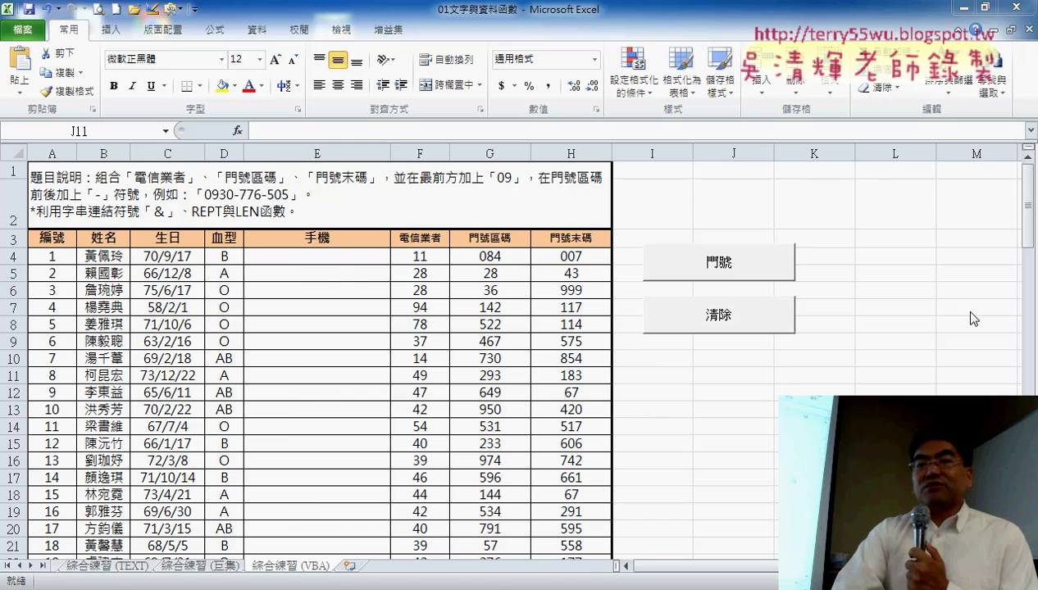
- Run the 門號 macro to fill column E, clear it with 清除 twice, then minimize Excel
click(878, 302)
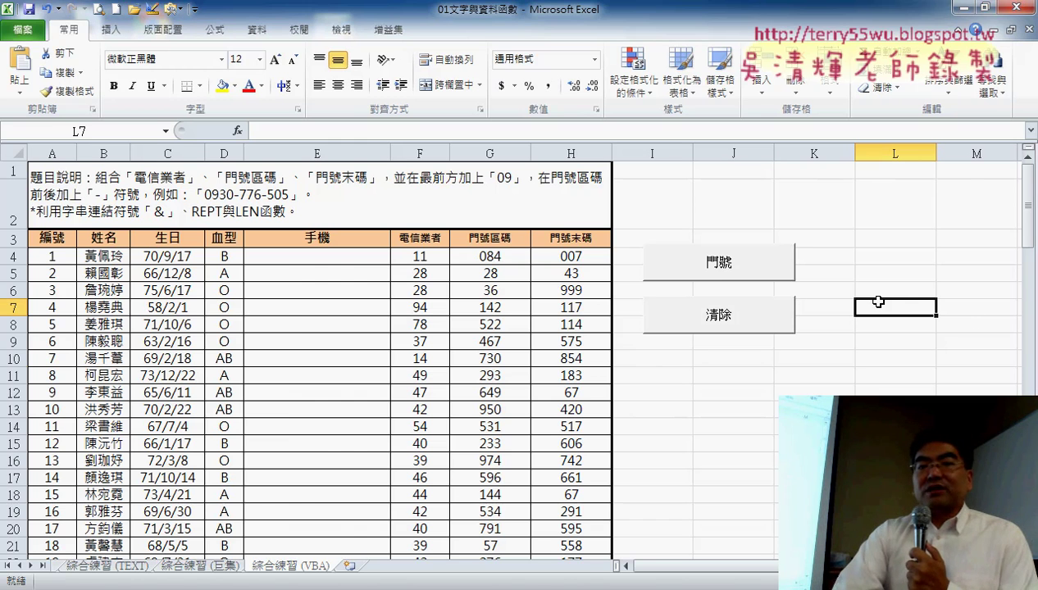
click(726, 271)
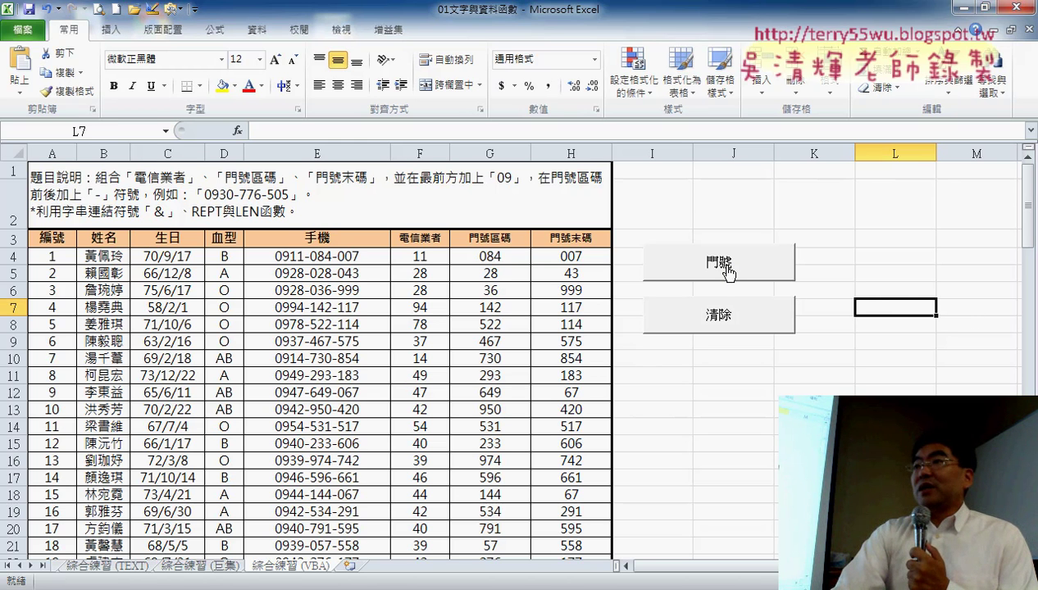
click(733, 328)
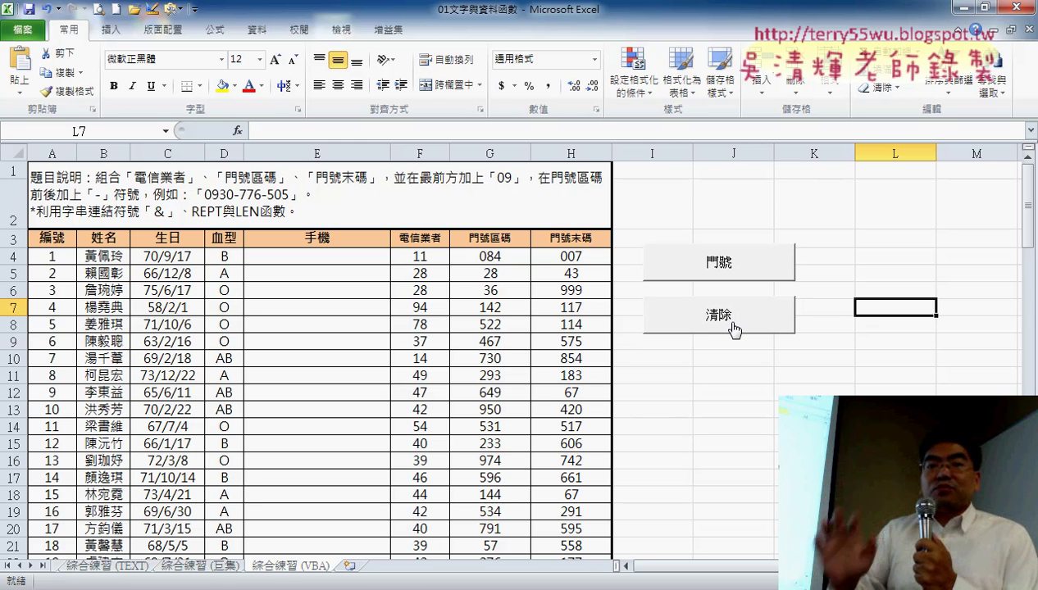
click(732, 325)
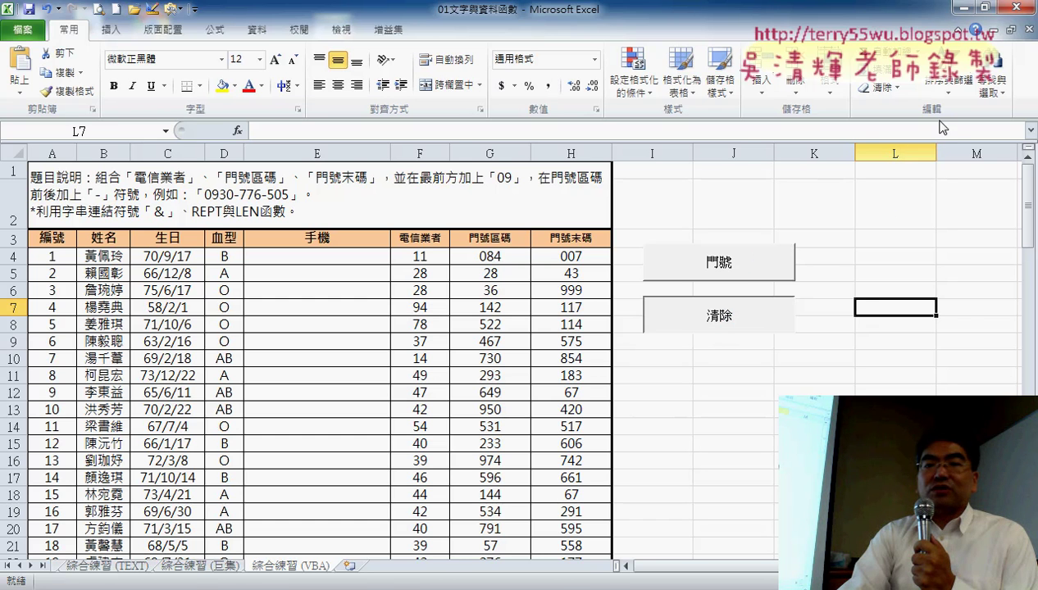
click(963, 7)
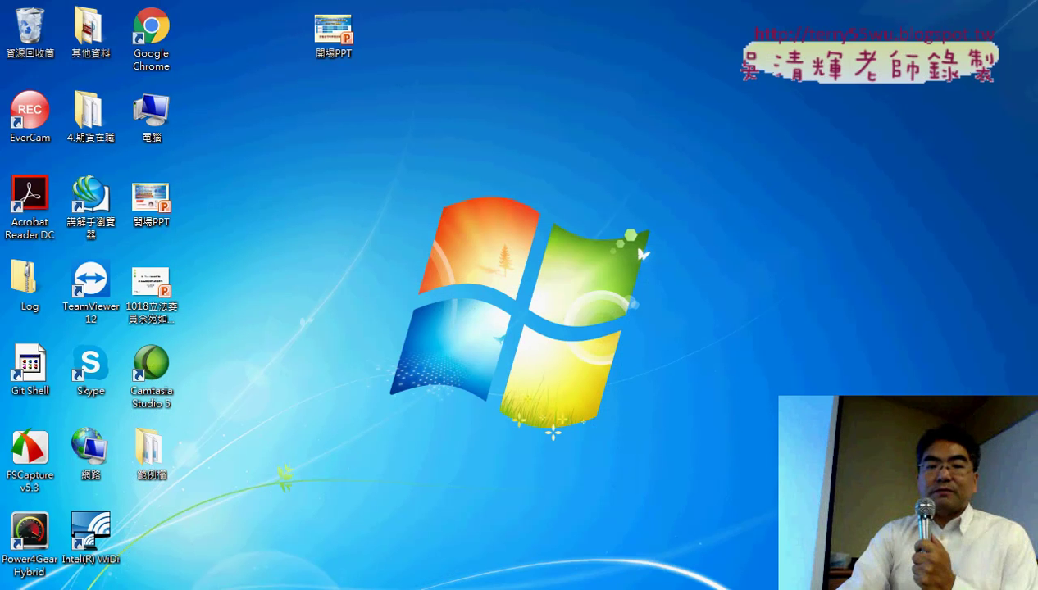
- Restore the compatibility-mode workbook, delete the 028 and 043 values in I5:J5, and select E4
mouse_move(191, 588)
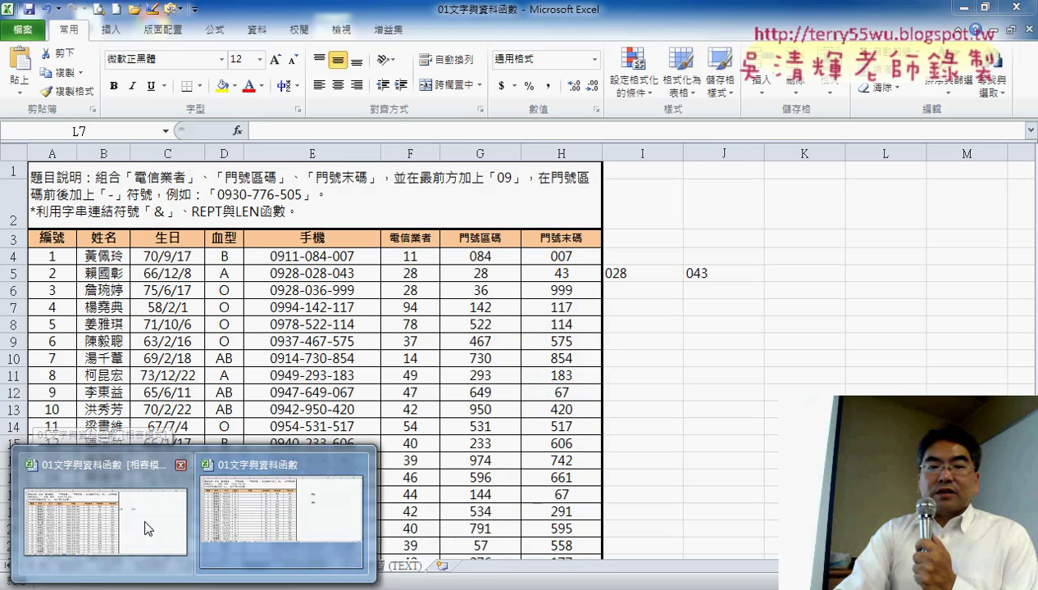
click(146, 528)
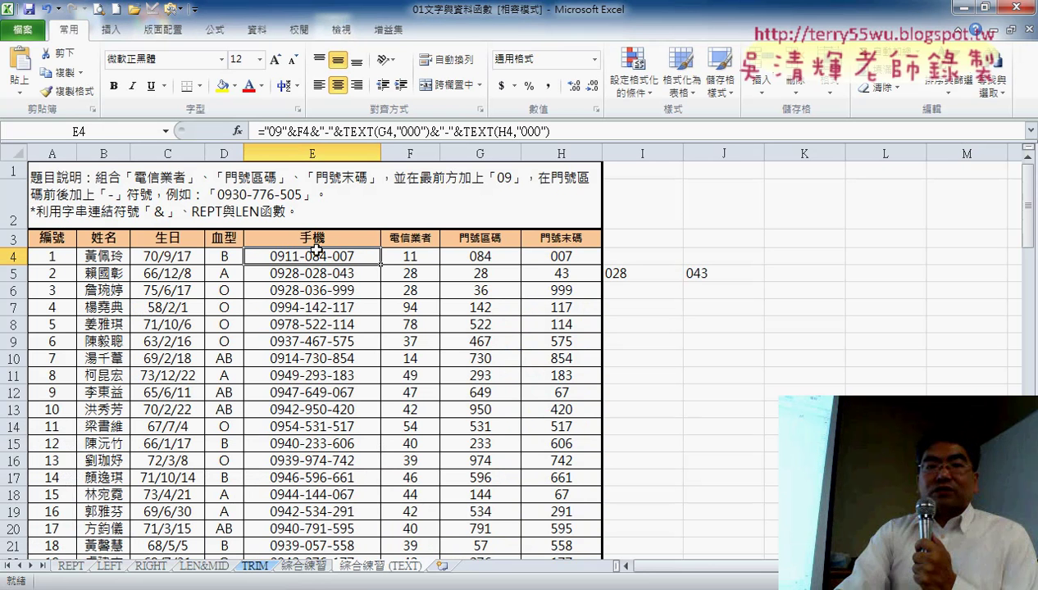
drag(625, 272, 702, 270)
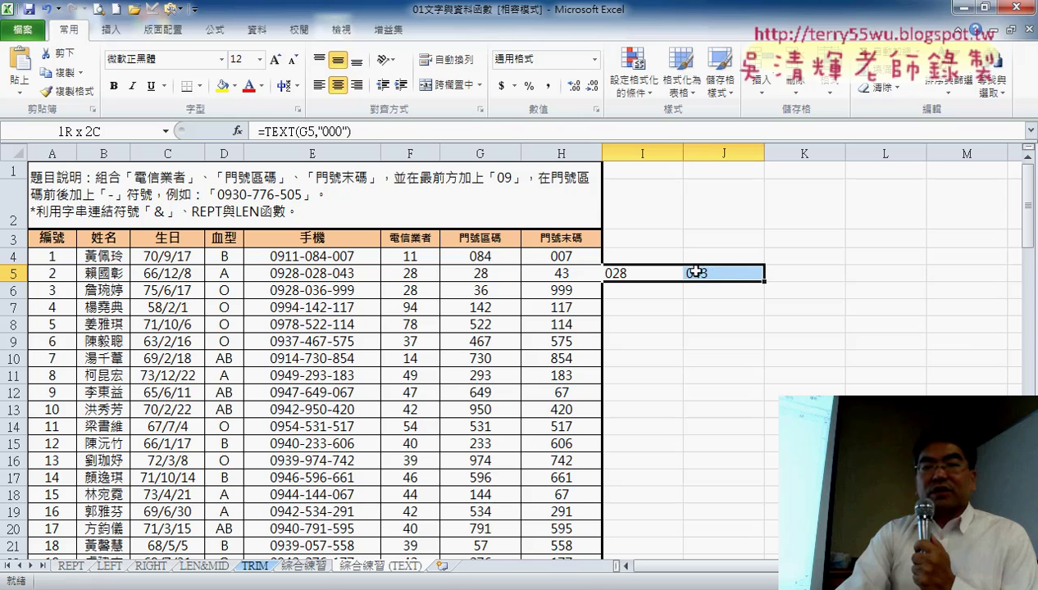
key(Delete)
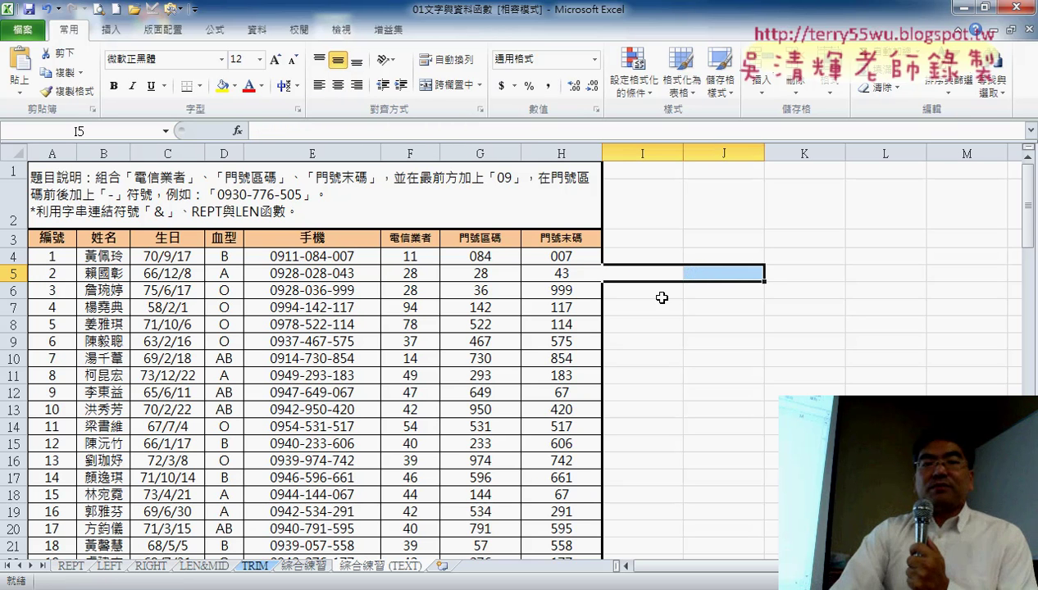
click(309, 257)
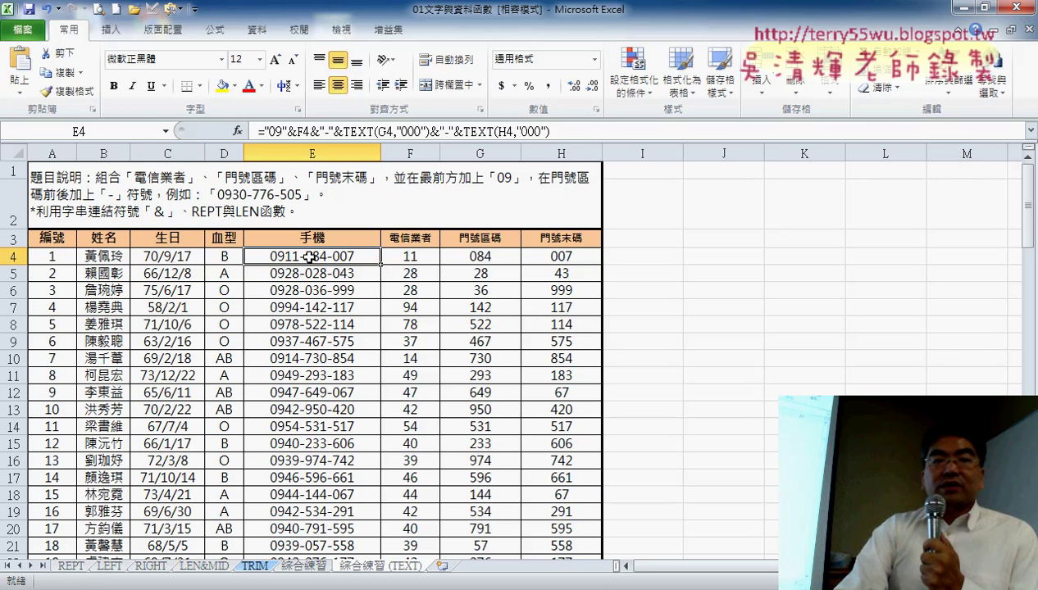
- Check 開發人員 (Developer) in Excel Options' Customize Ribbon page
click(195, 11)
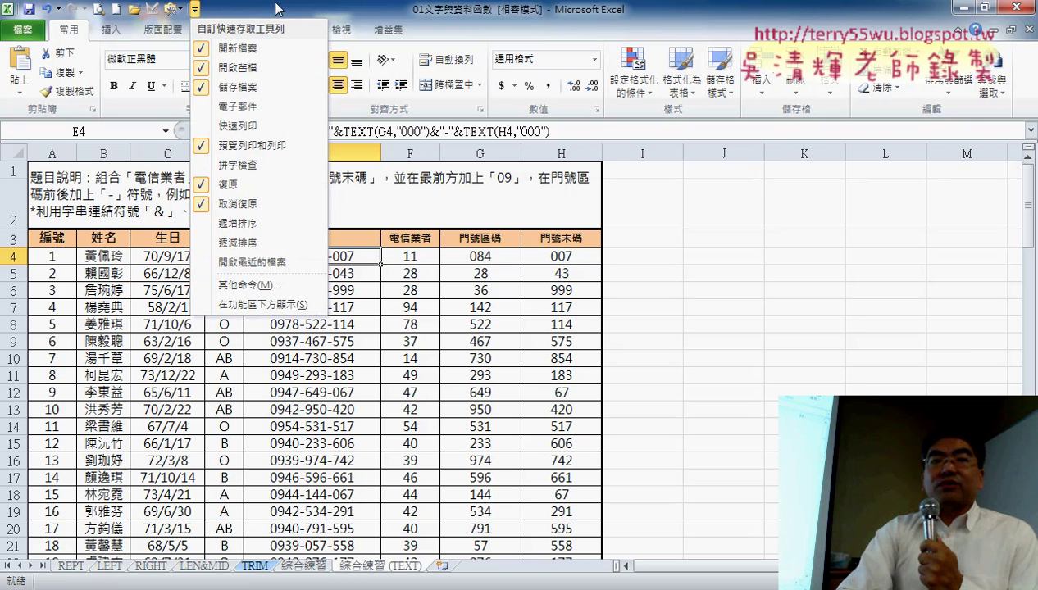
click(312, 8)
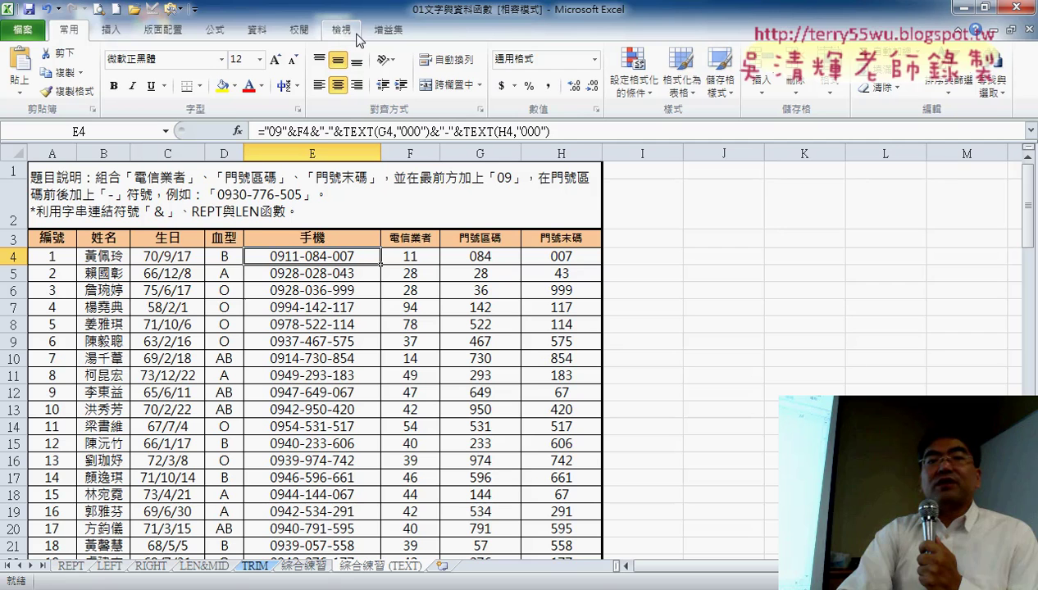
click(195, 10)
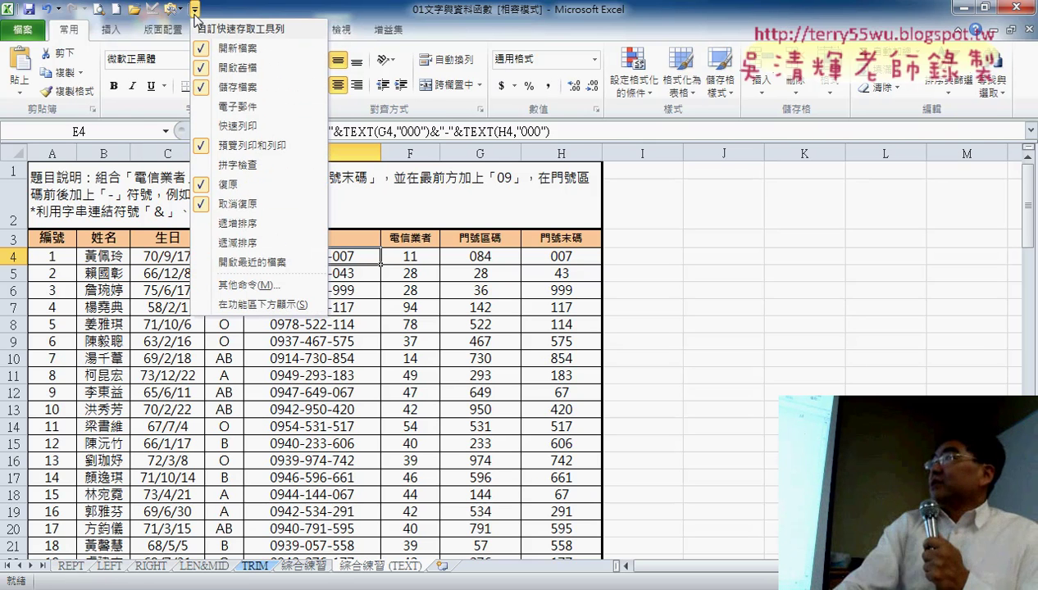
click(237, 286)
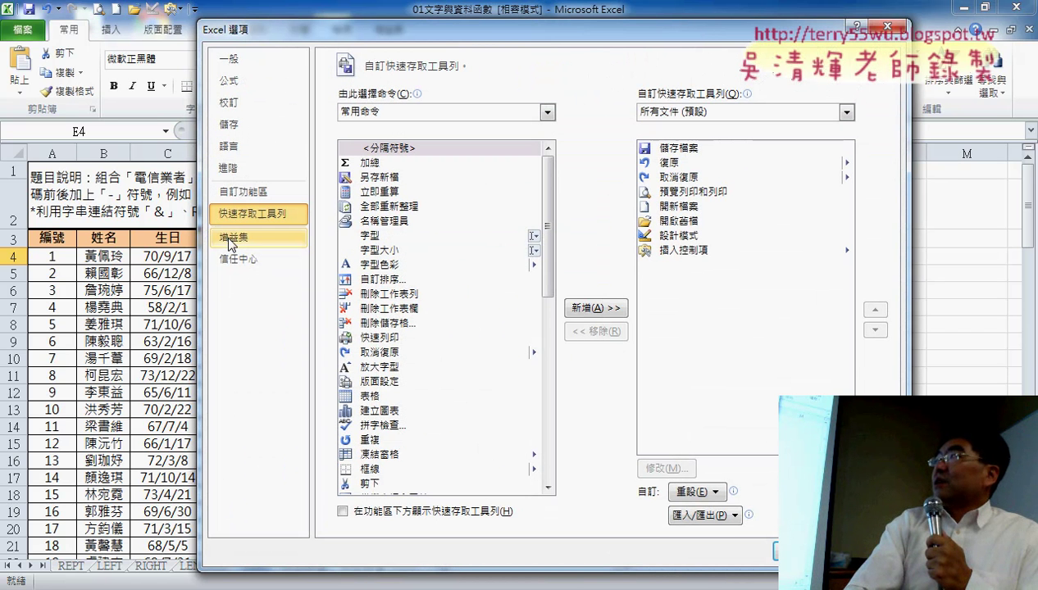
click(256, 197)
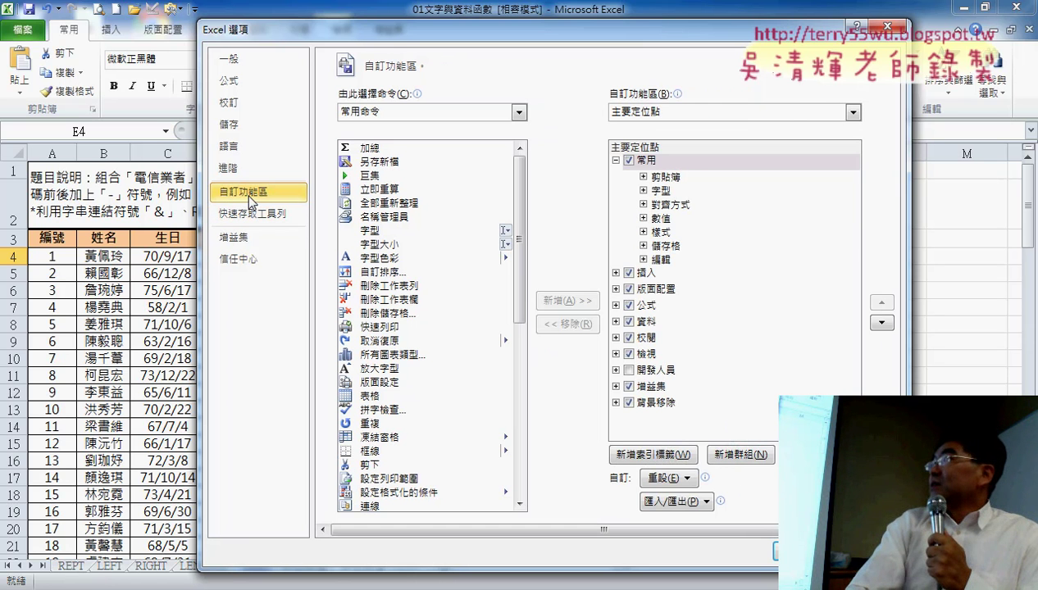
click(629, 372)
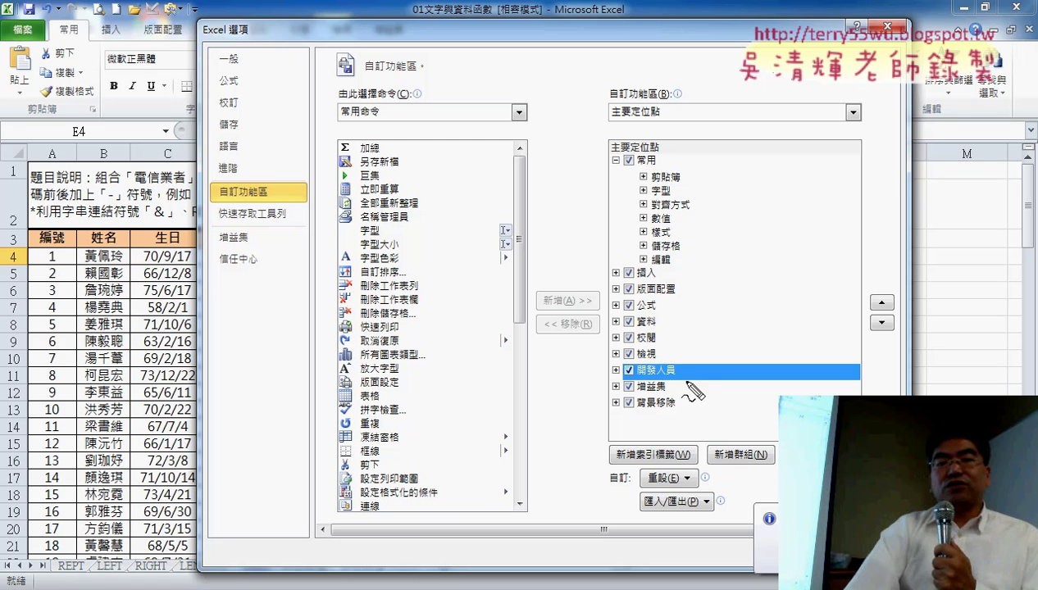
- Mark the Developer option and the Customize Ribbon page with annotations, erase them, and confirm with OK
drag(688, 389, 688, 404)
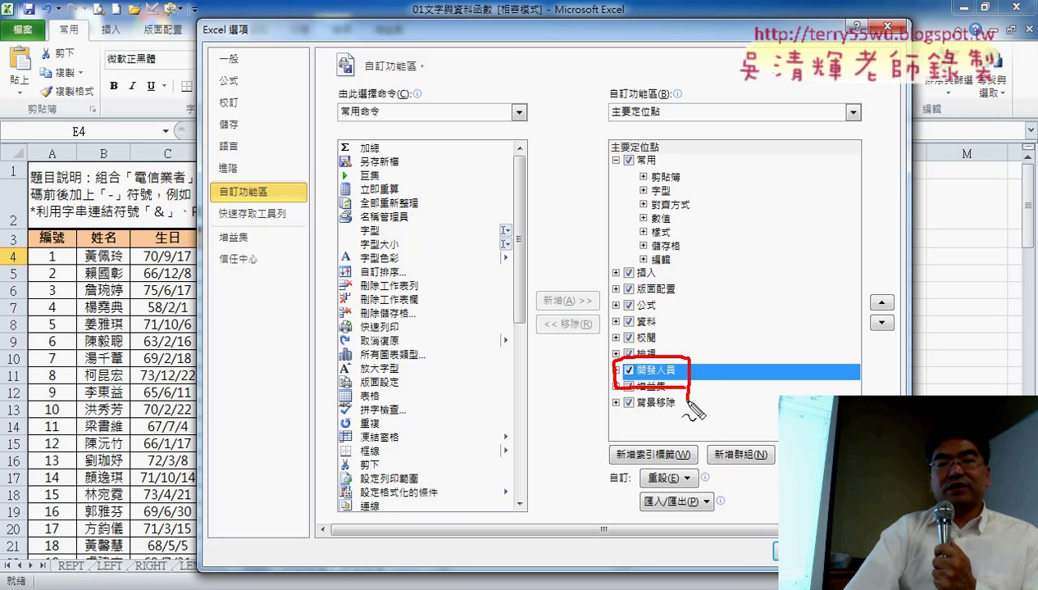
mouse_move(278, 215)
mouse_down()
mouse_move(197, 190)
mouse_move(295, 216)
mouse_up()
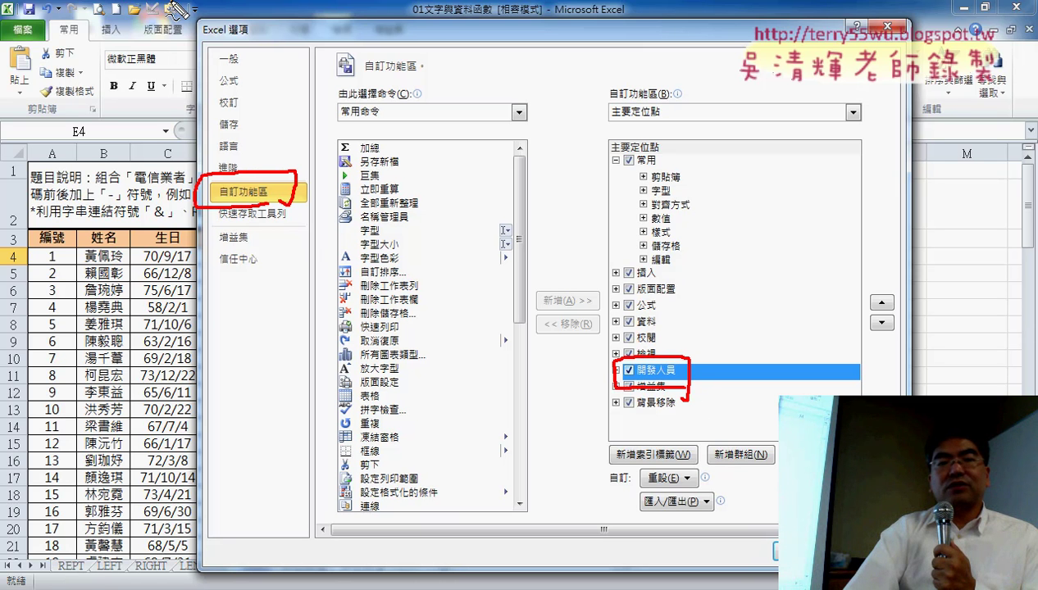
mouse_move(196, 4)
mouse_down()
mouse_move(176, 123)
mouse_move(197, 160)
mouse_move(174, 182)
mouse_up()
mouse_move(285, 217)
mouse_down()
mouse_move(603, 379)
mouse_move(589, 391)
mouse_up()
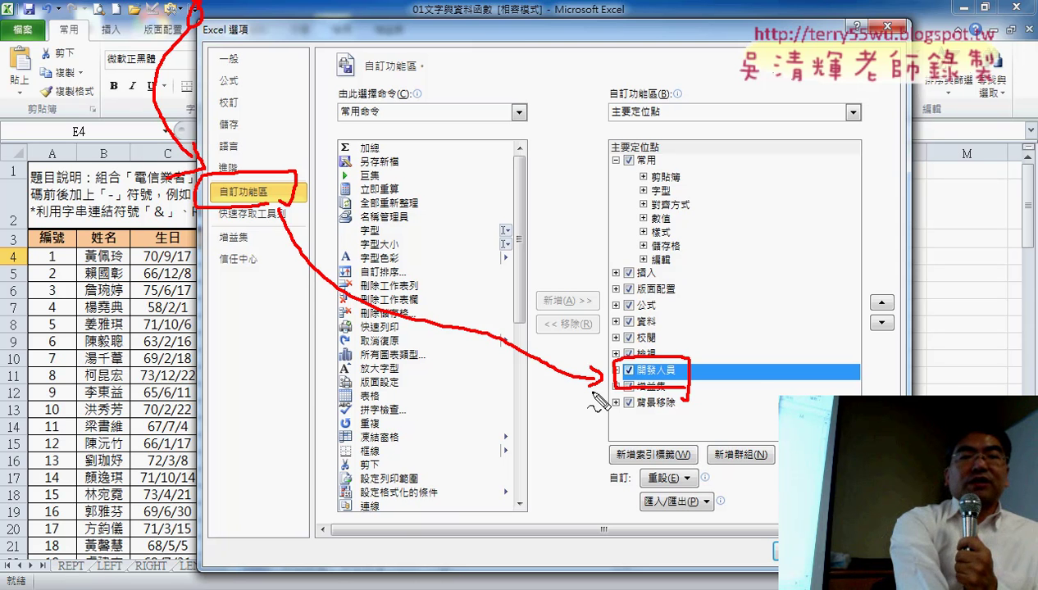
key(Escape)
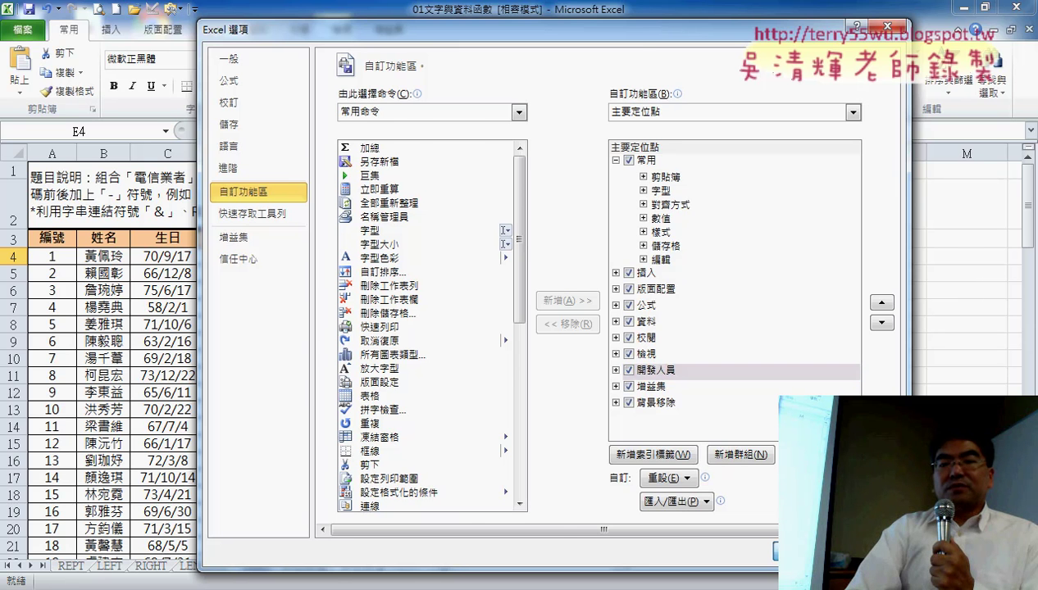
click(777, 551)
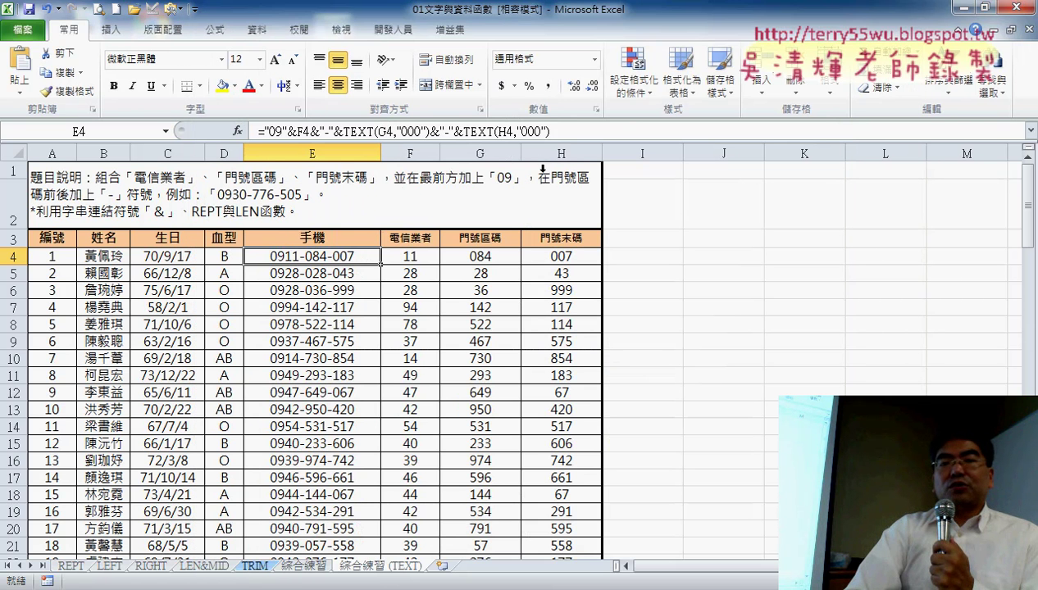
- Show the 開發人員 tab and annotate its location and the 錄製巨集 button, then erase the marks
click(392, 31)
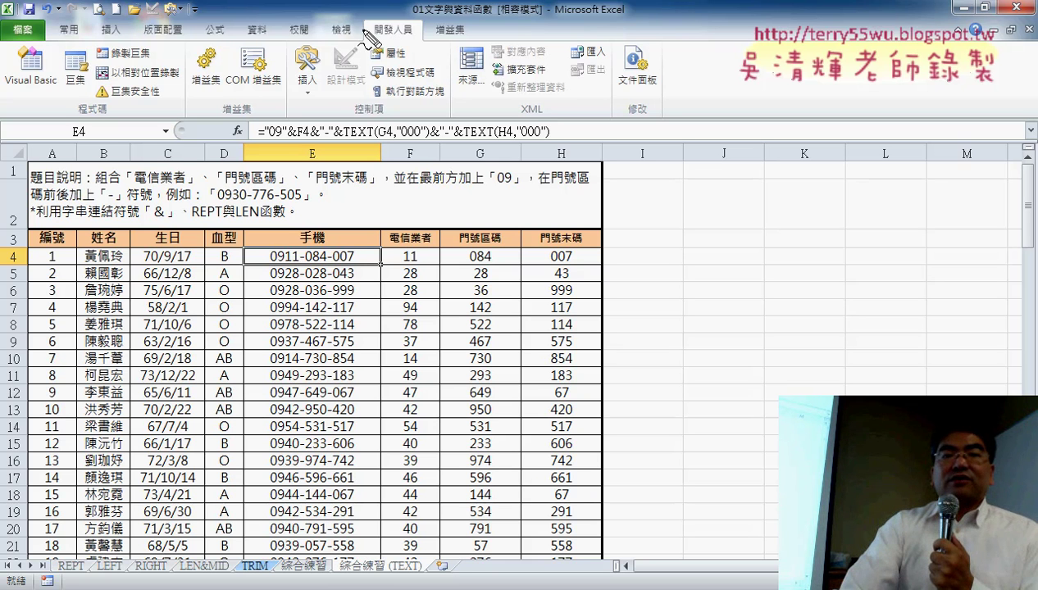
mouse_move(366, 11)
mouse_down()
mouse_move(419, 26)
mouse_move(421, 54)
mouse_up()
mouse_move(496, 150)
mouse_down()
mouse_move(414, 49)
mouse_move(455, 67)
mouse_up()
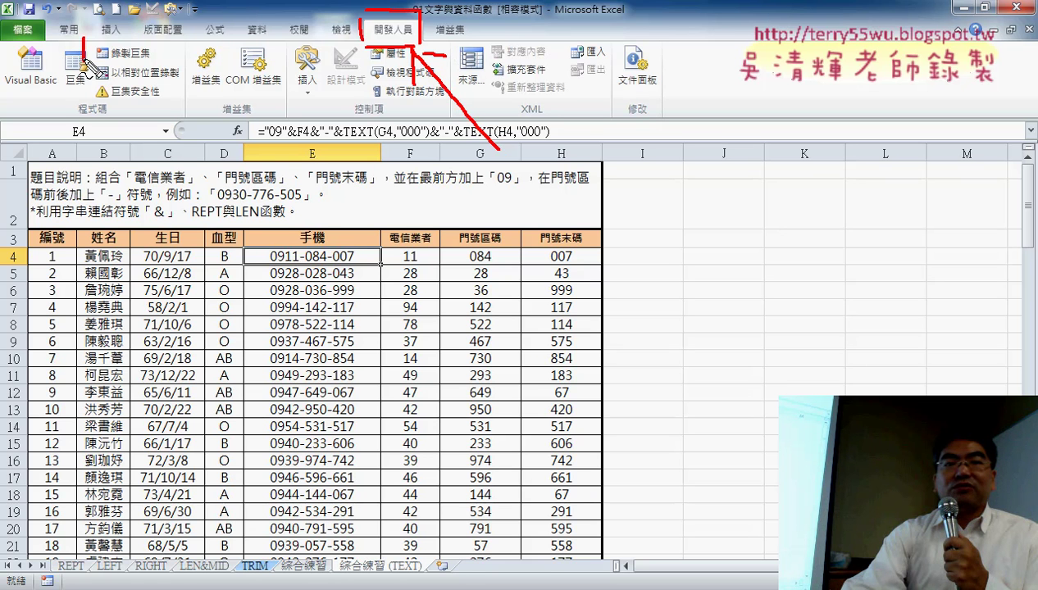
drag(104, 41, 168, 51)
drag(86, 74, 166, 70)
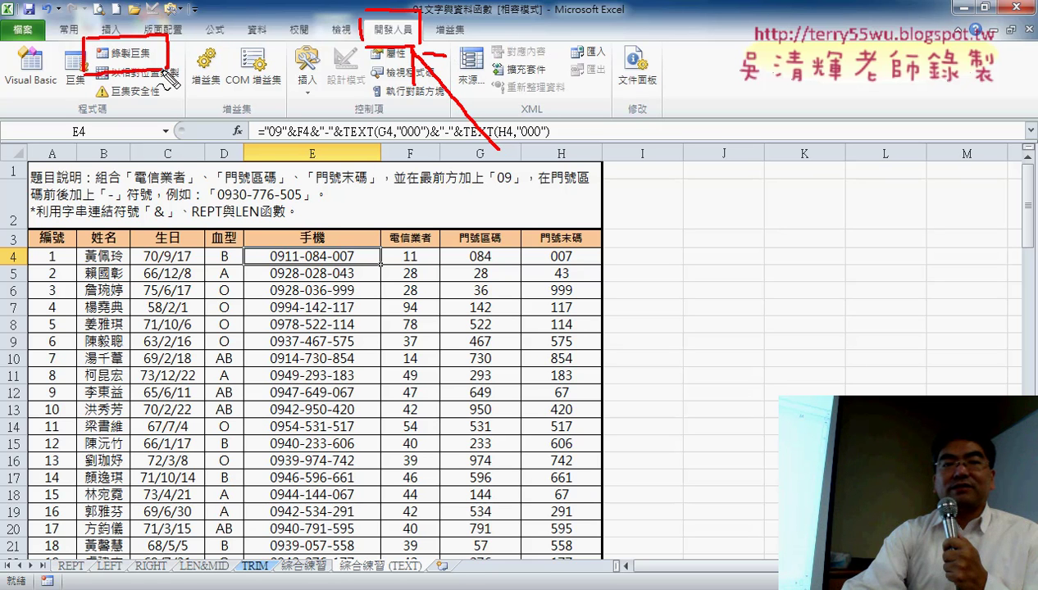
mouse_move(395, 285)
mouse_down()
mouse_move(181, 86)
mouse_move(170, 108)
mouse_move(234, 82)
mouse_up()
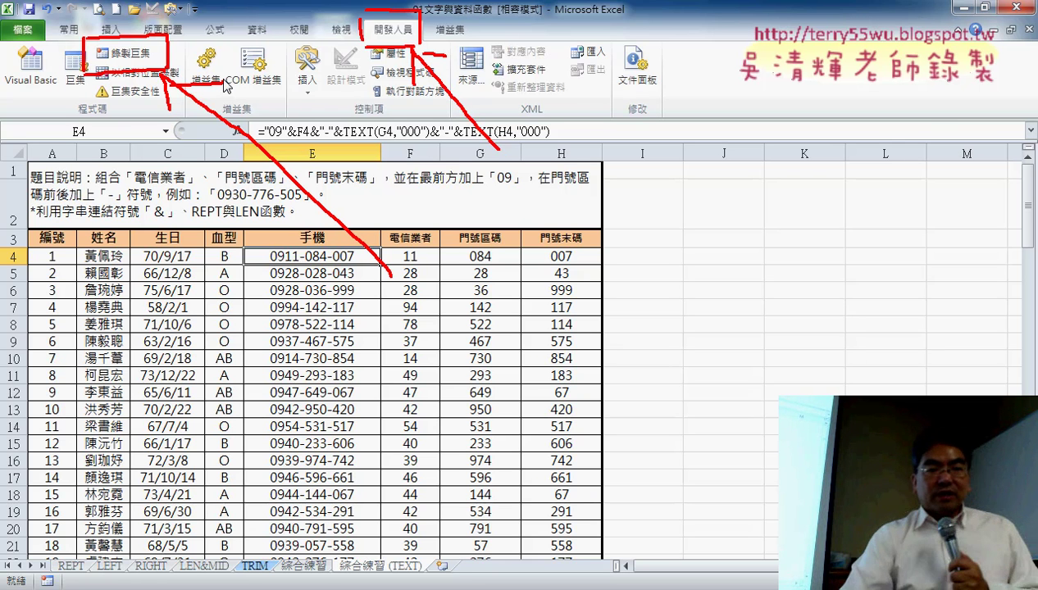
key(Escape)
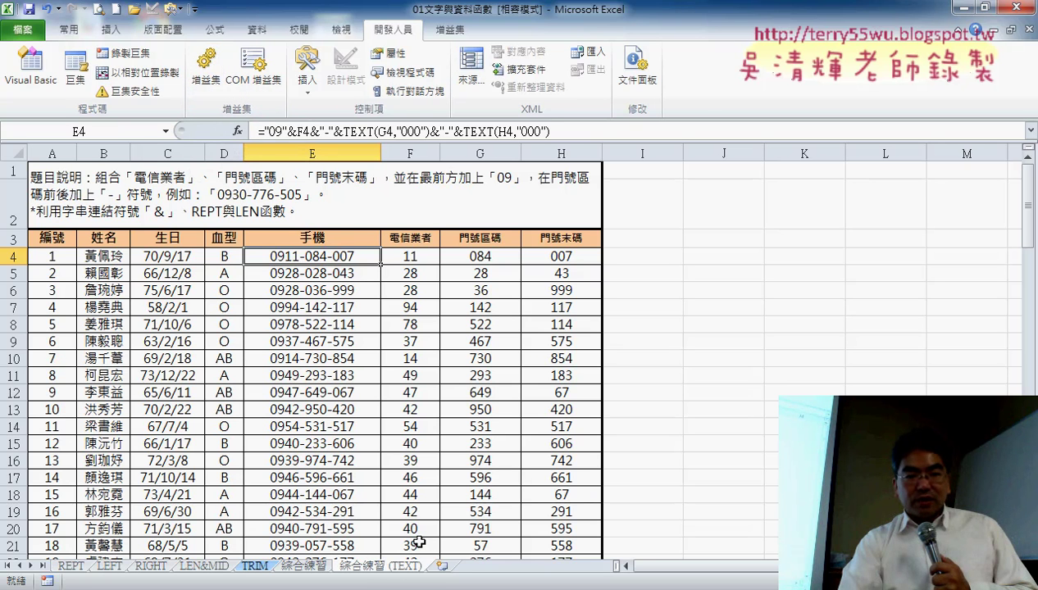
- Duplicate the 綜合練習 (TEXT) sheet and rename the copy 綜合練習 (巨集)
click(419, 543)
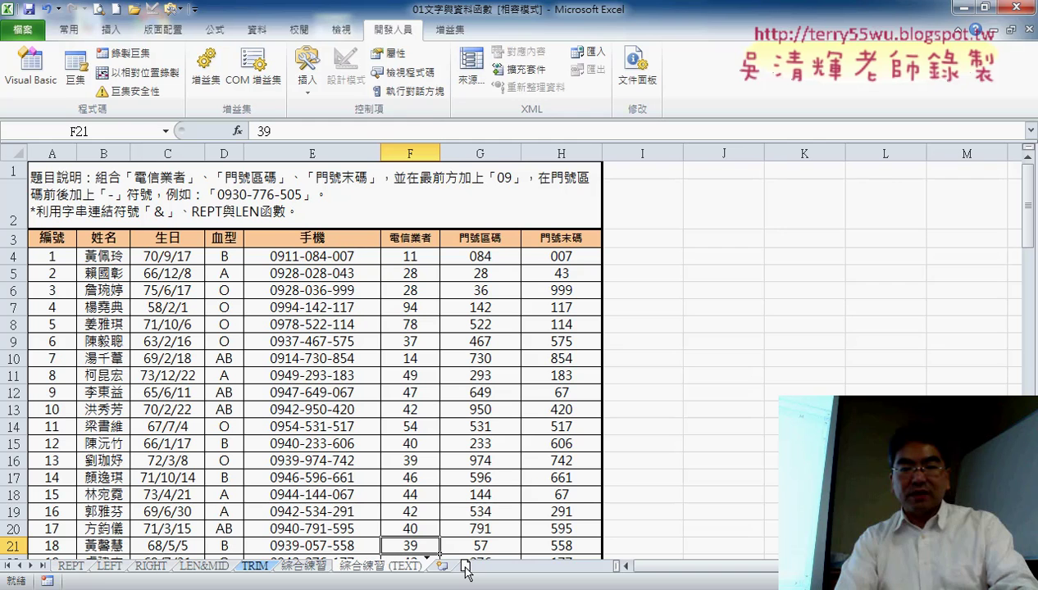
drag(465, 568, 529, 566)
double_click(515, 565)
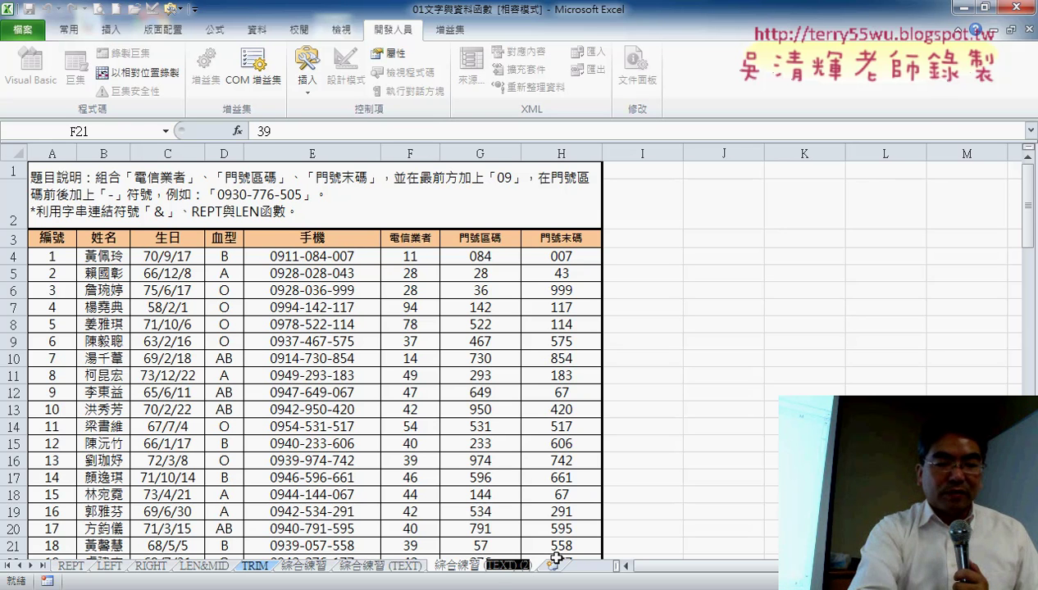
text((4)4)
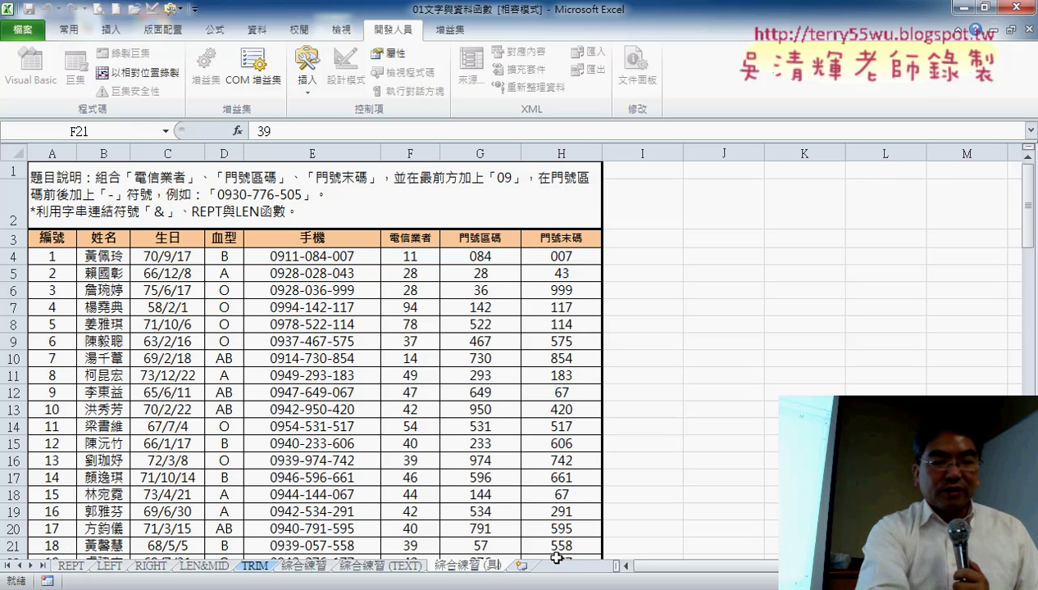
text(集)
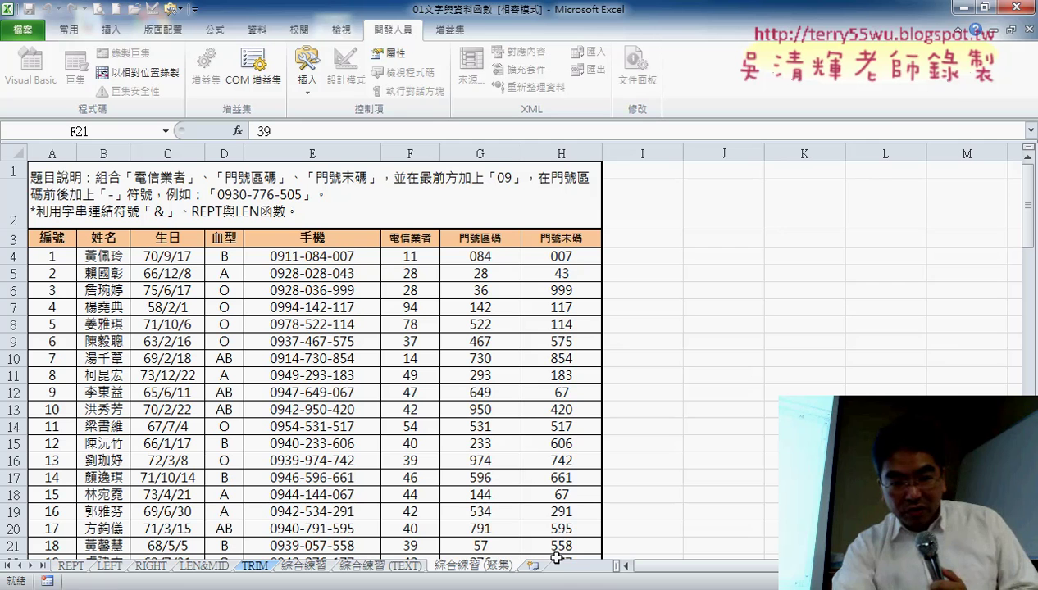
key(Down)
key(Down)
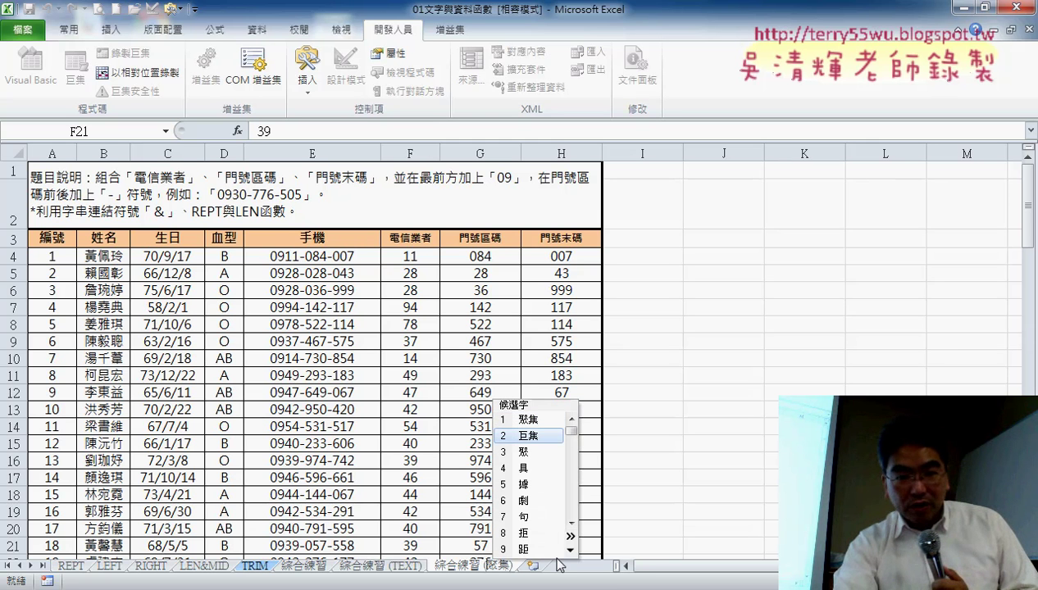
key(Return)
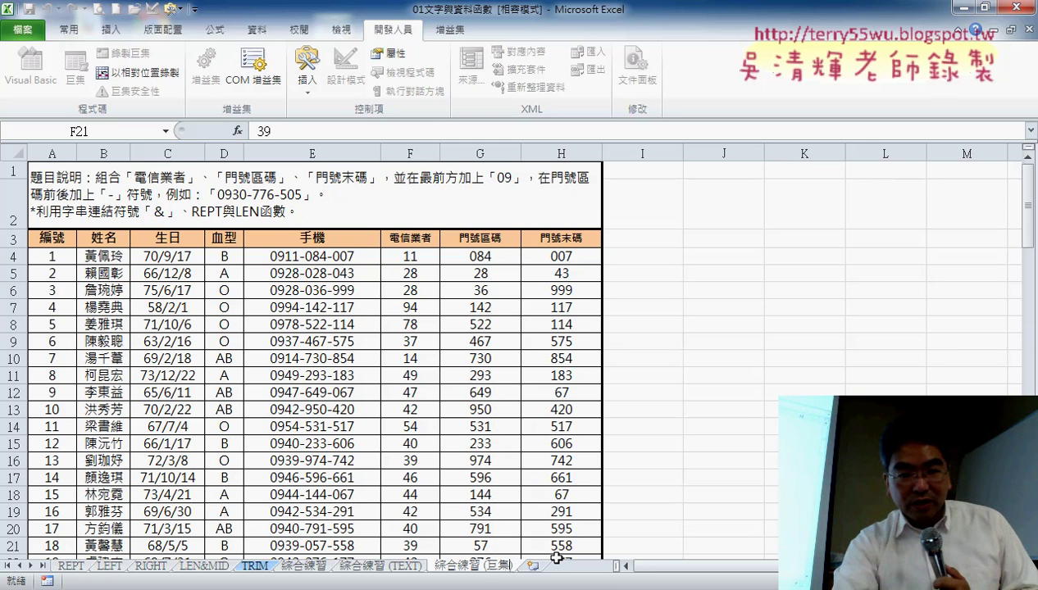
key(Return)
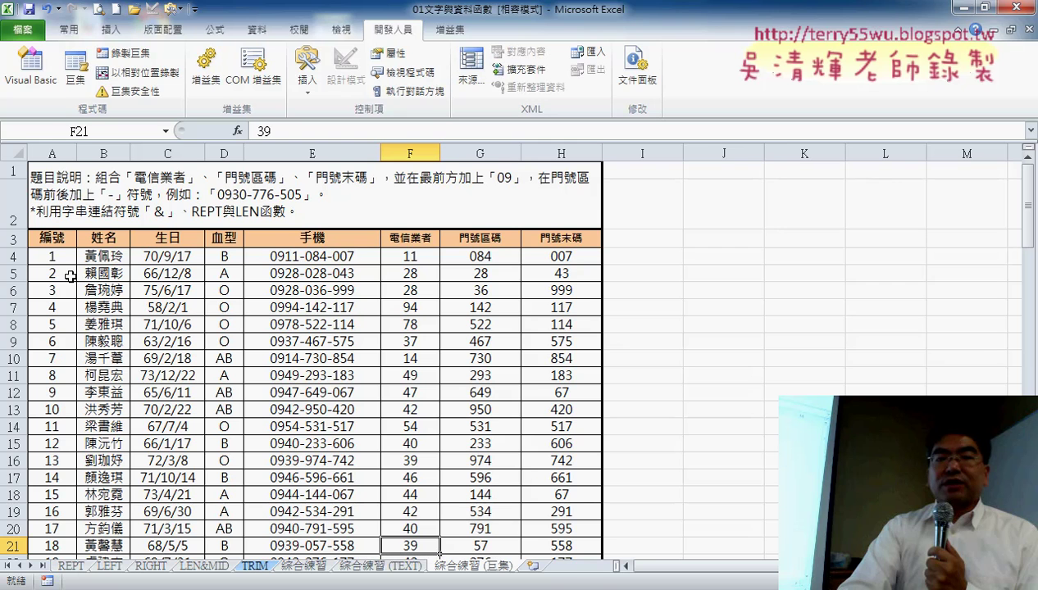
click(672, 292)
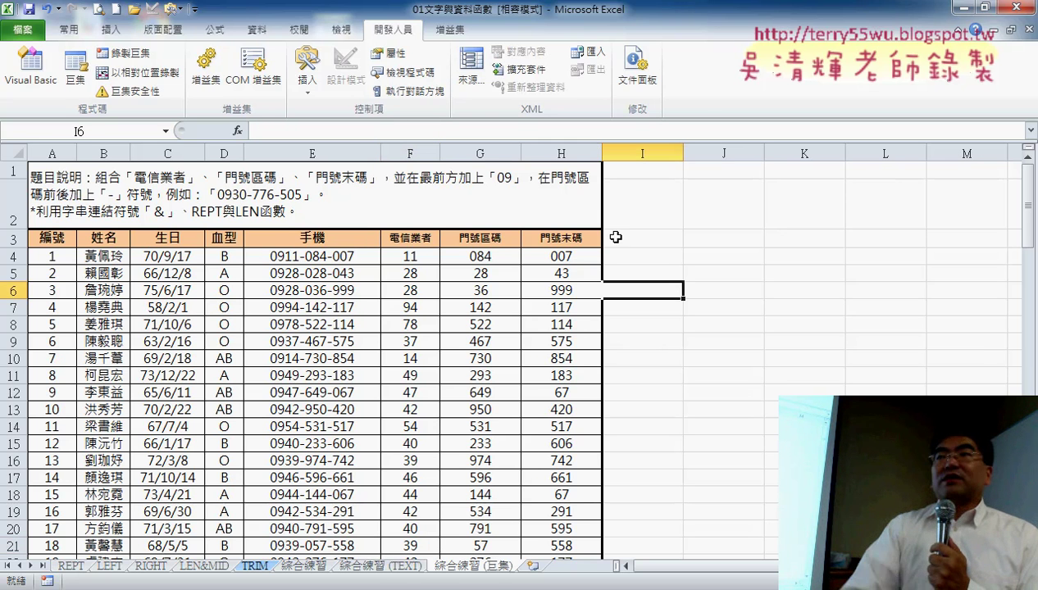
click(646, 255)
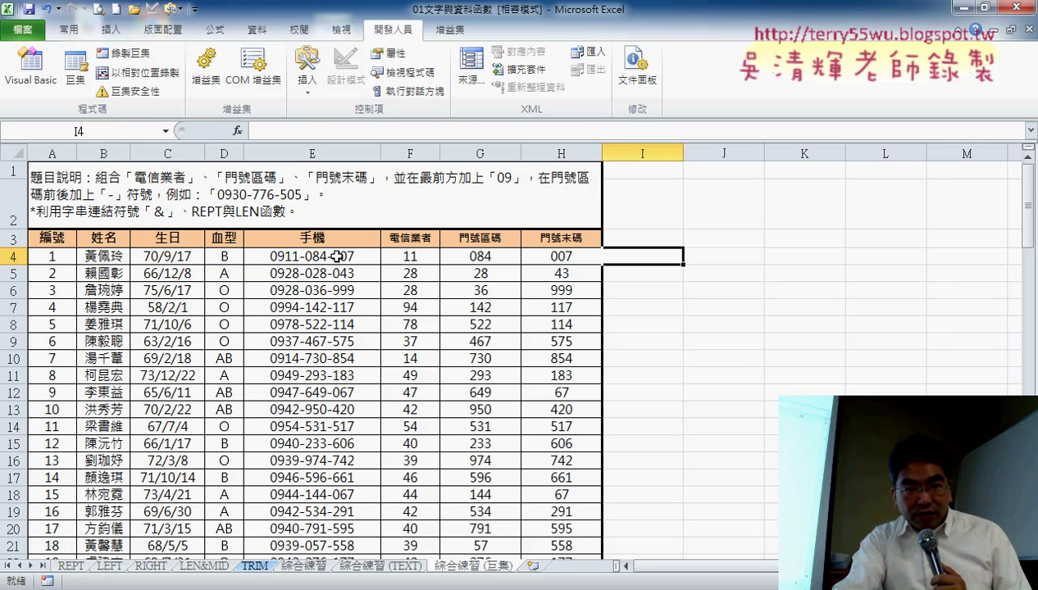
click(337, 257)
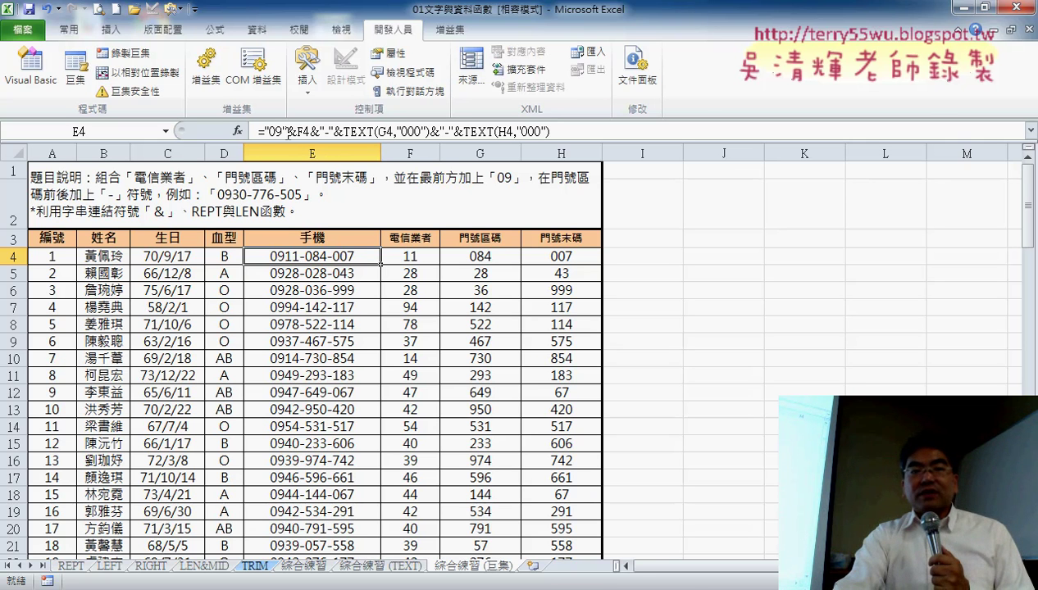
- Re-enter the E4 phone formula, fill it down column E, then select E4:E103
click(288, 132)
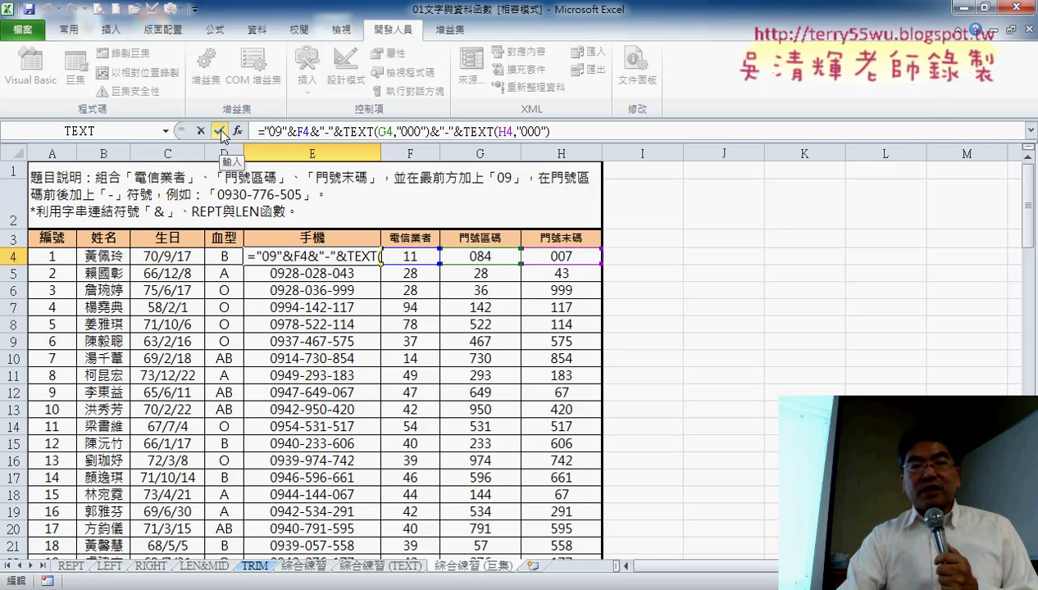
click(218, 131)
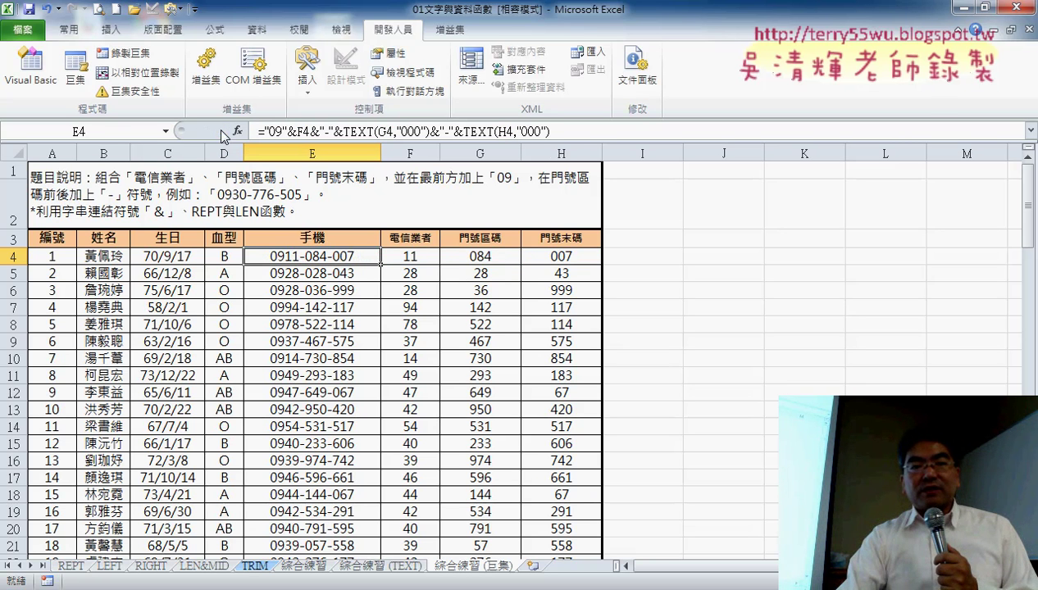
double_click(381, 264)
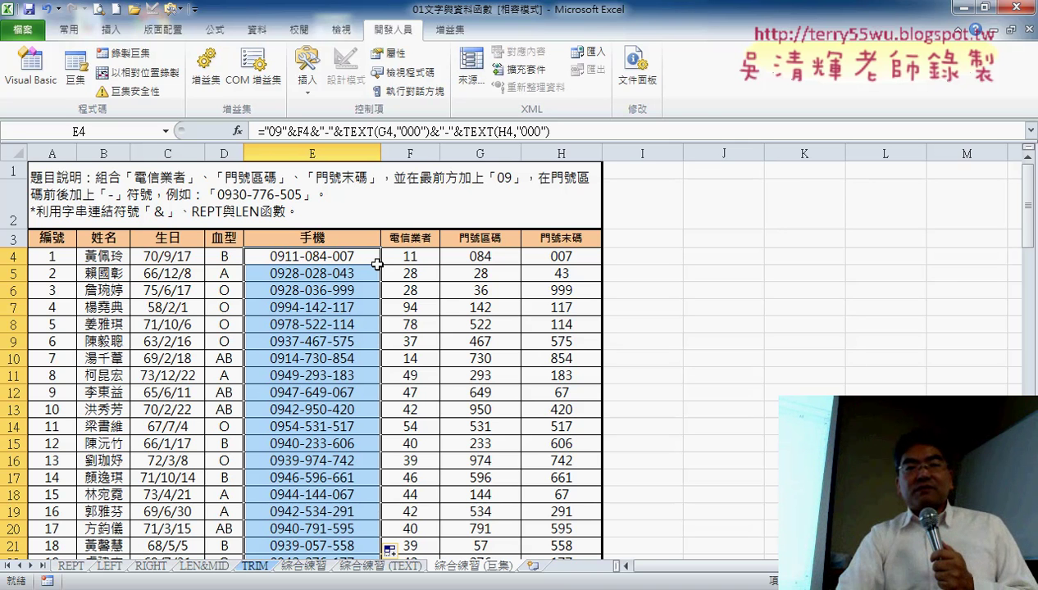
click(283, 132)
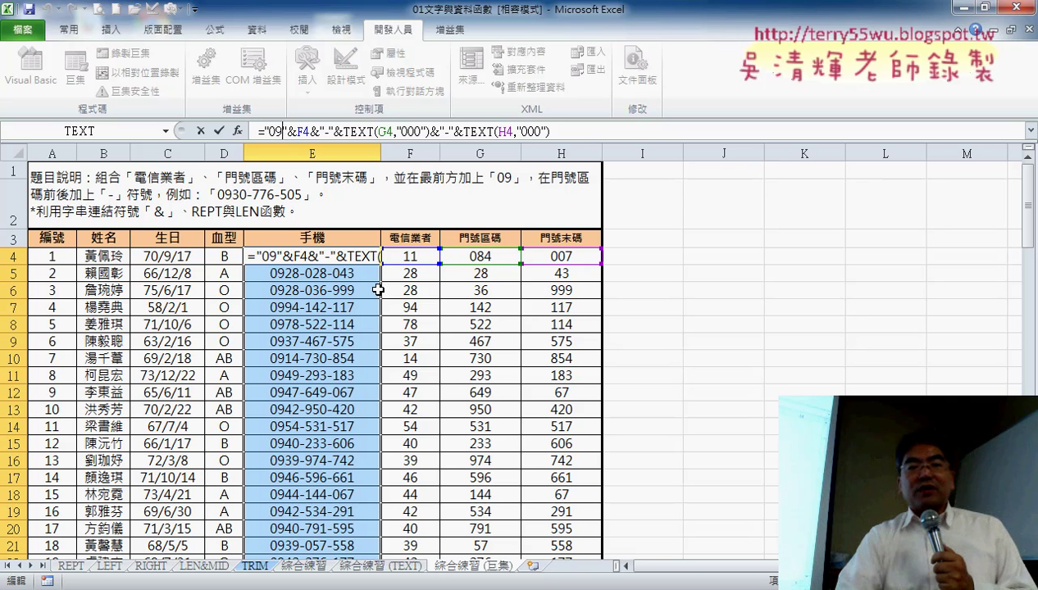
key(ctrl+Return)
click(671, 259)
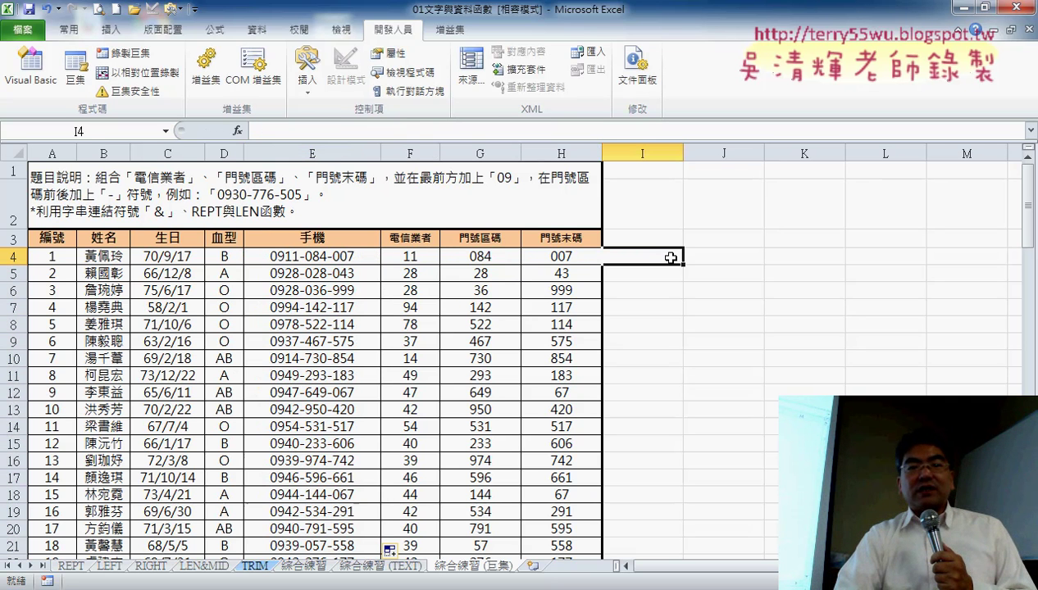
click(332, 261)
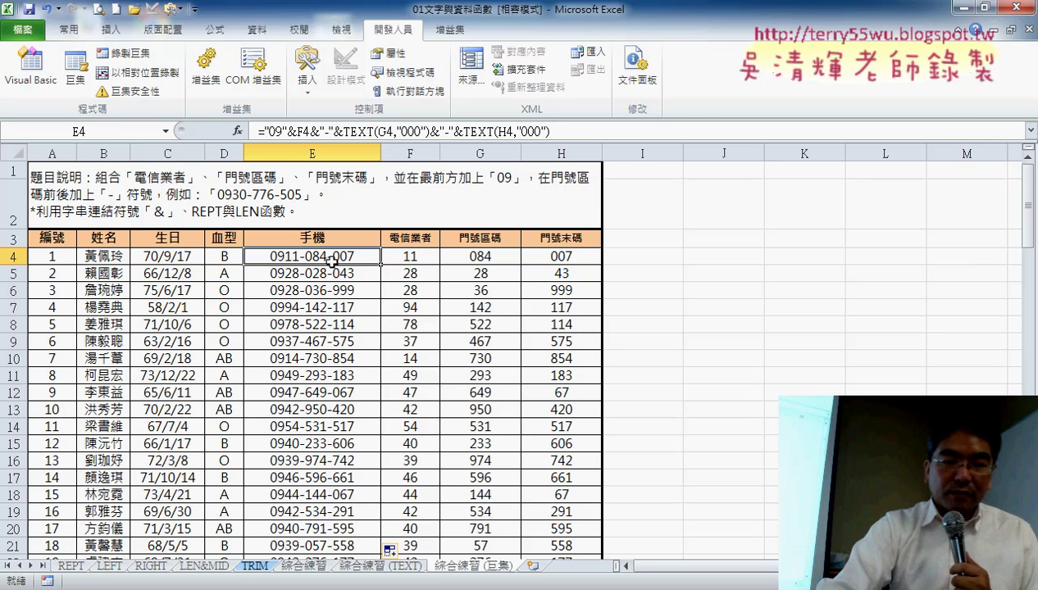
key(ctrl+shift+Down)
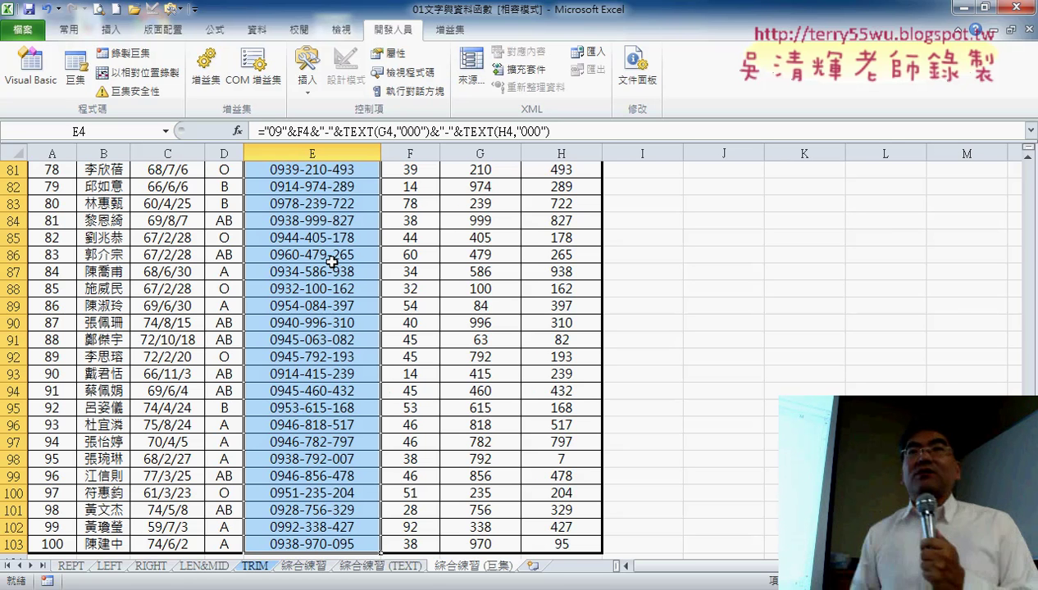
key(ctrl+z)
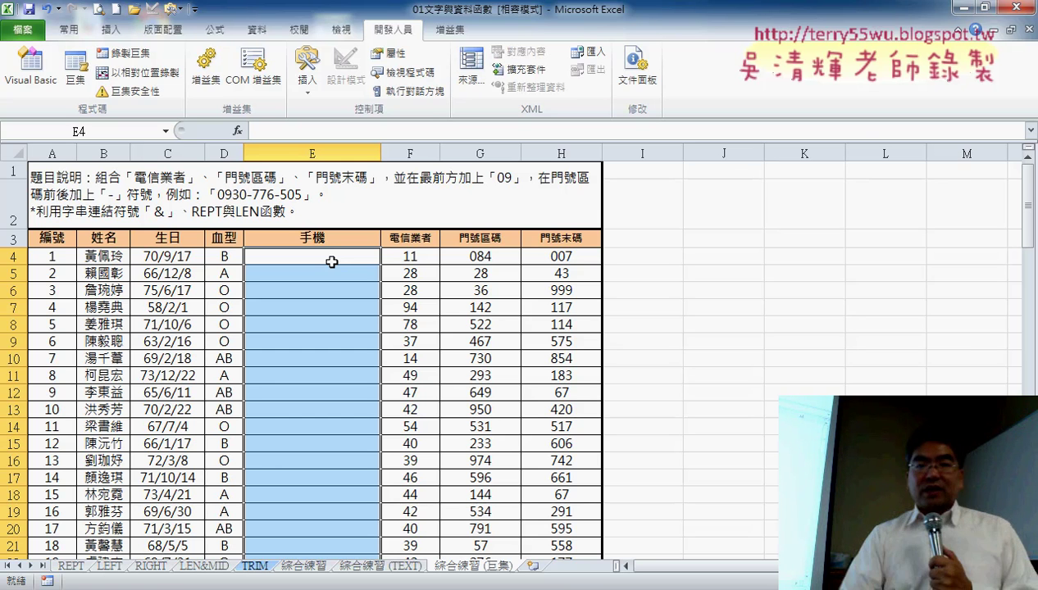
key(ctrl+v)
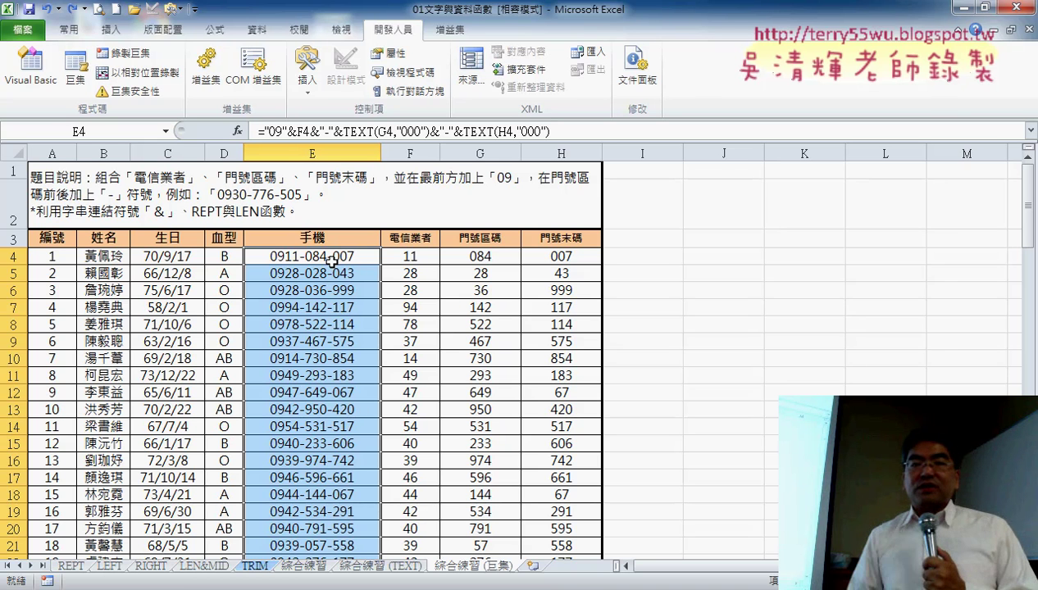
click(706, 259)
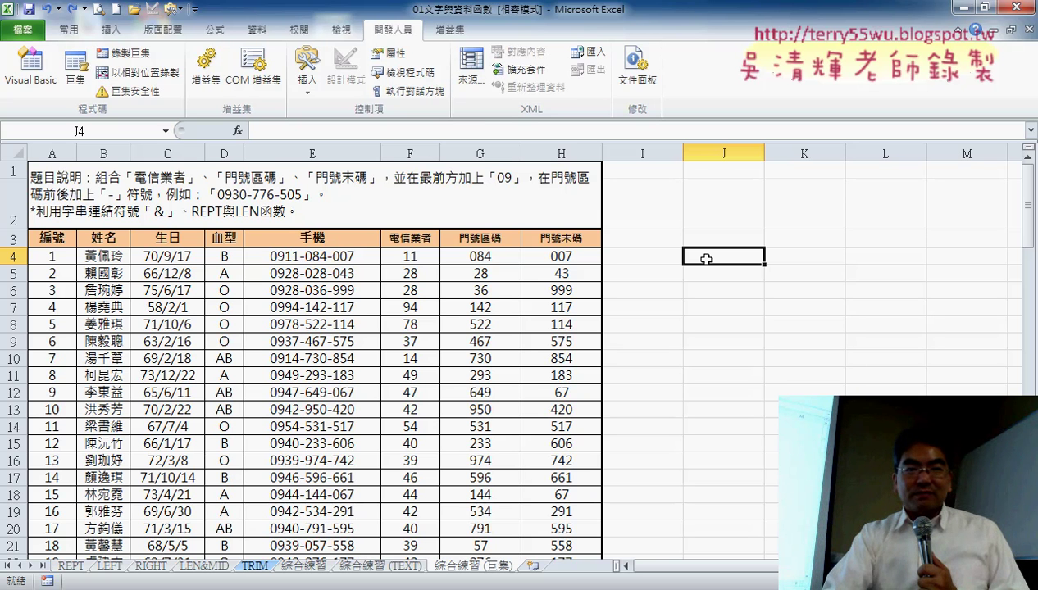
- Begin recording a macro named 串接 stored in This Workbook
click(136, 55)
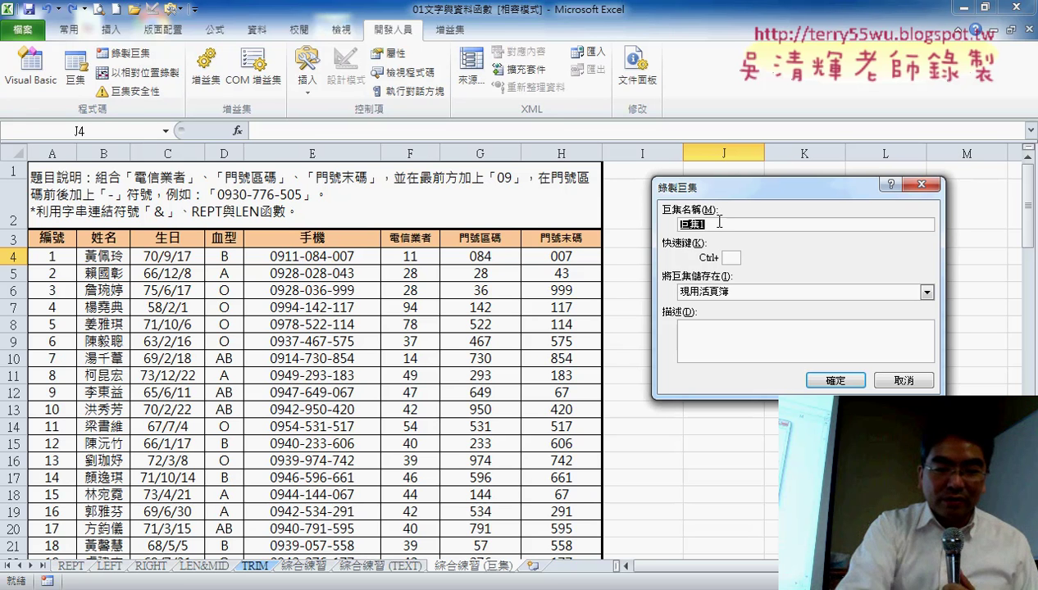
text(ㄑ)
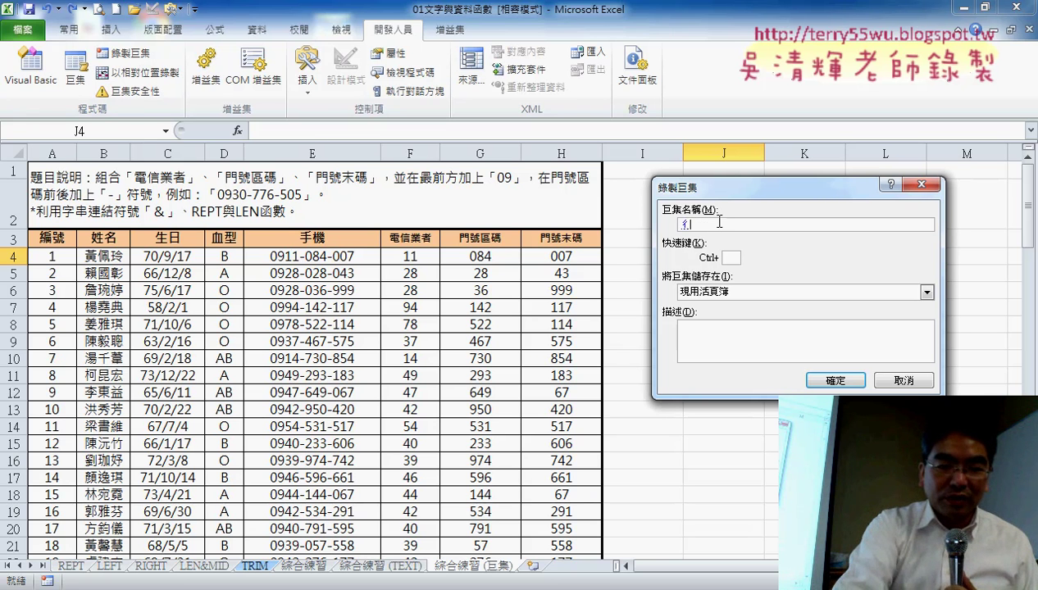
text(ㄨㄢ)
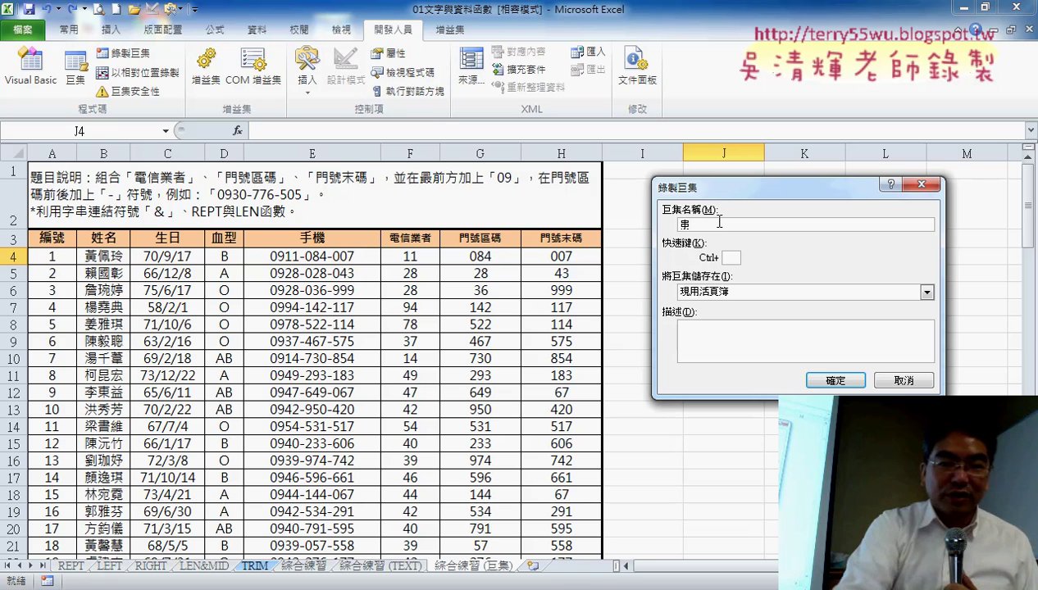
text(ㄐㄧㄝ)
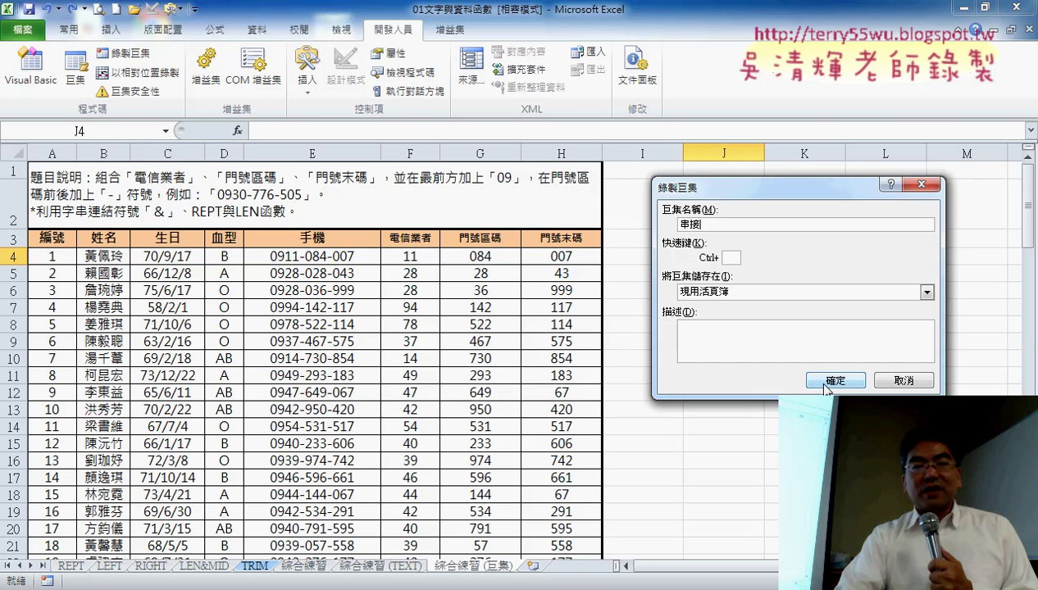
click(825, 382)
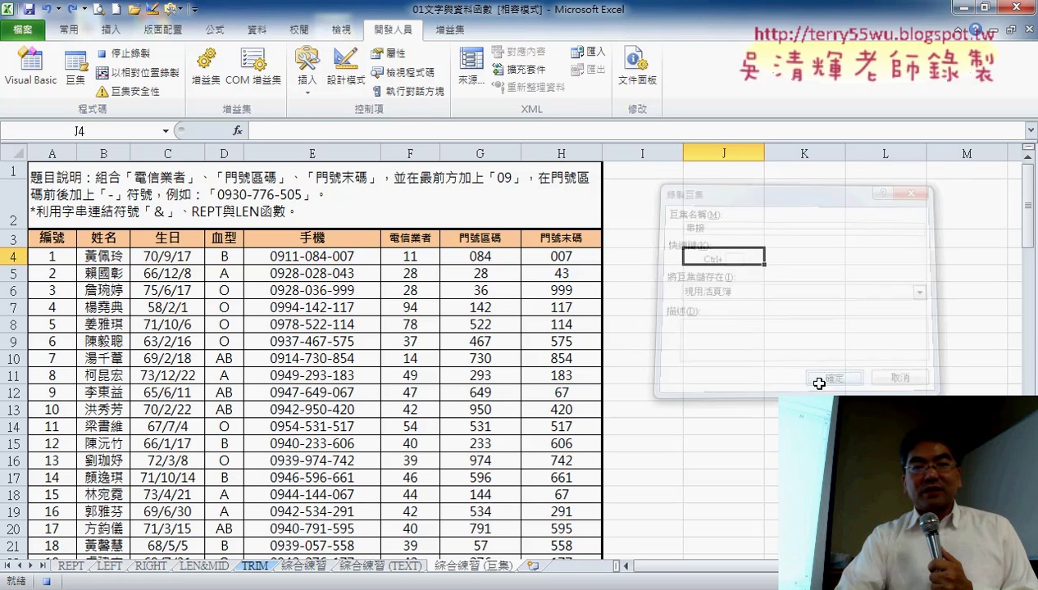
- Record re-entering E4's formula and filling it down column E, stop recording, then select I4
click(325, 258)
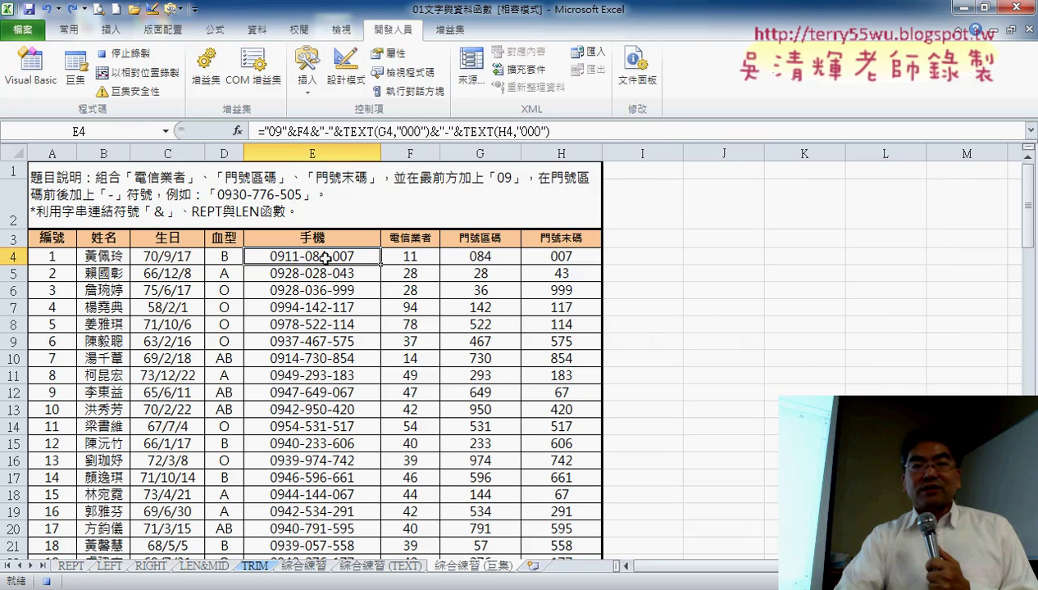
click(291, 131)
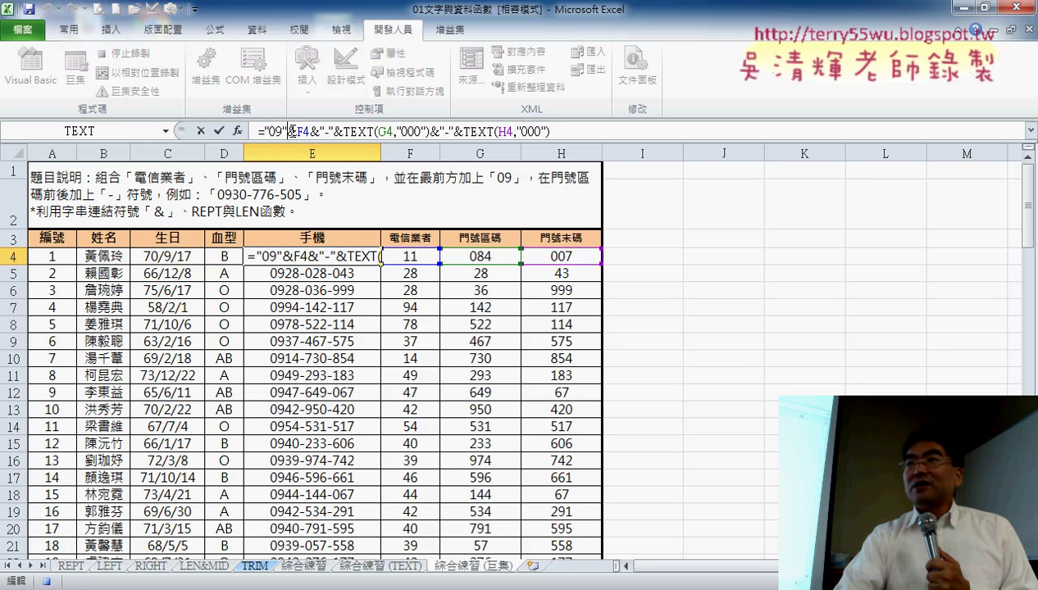
click(218, 131)
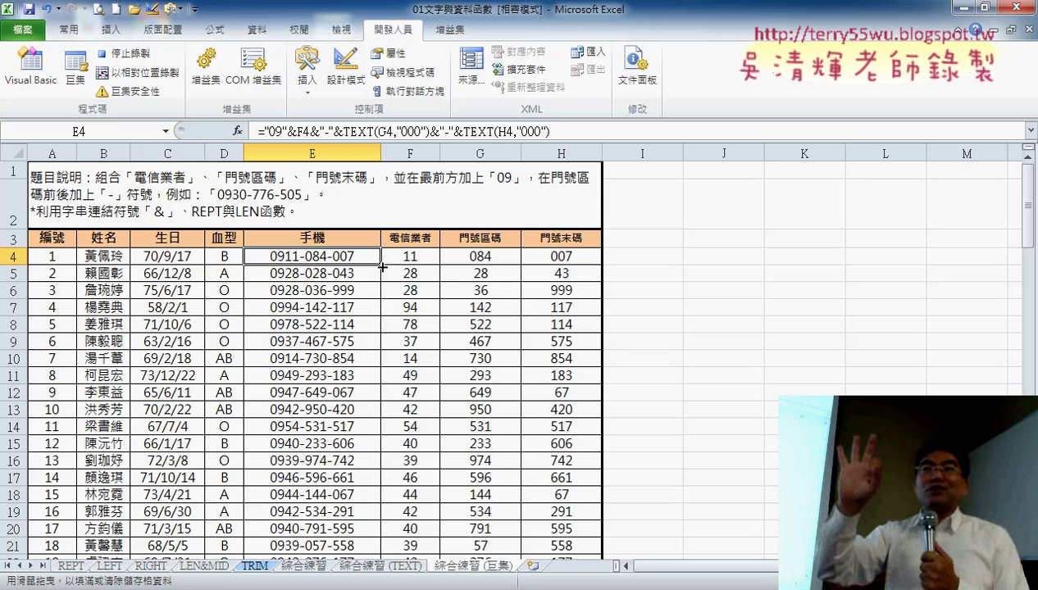
double_click(381, 265)
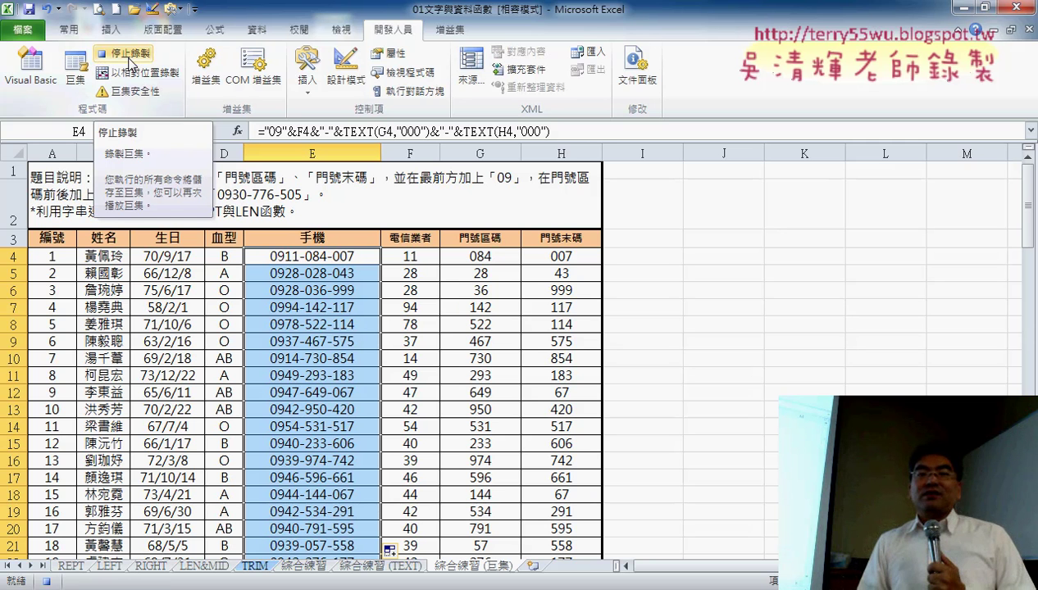
click(128, 60)
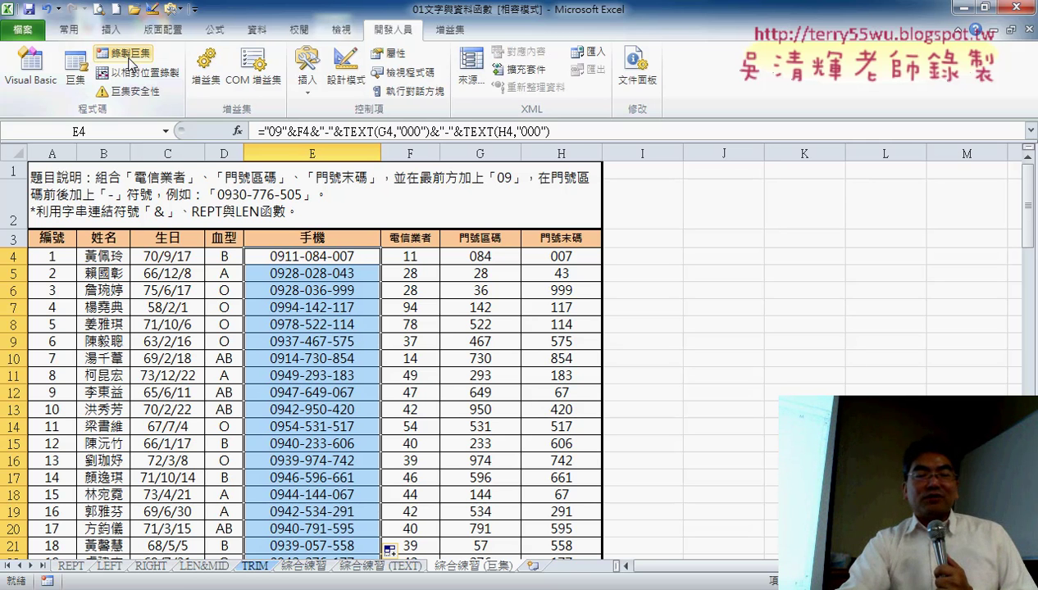
click(674, 257)
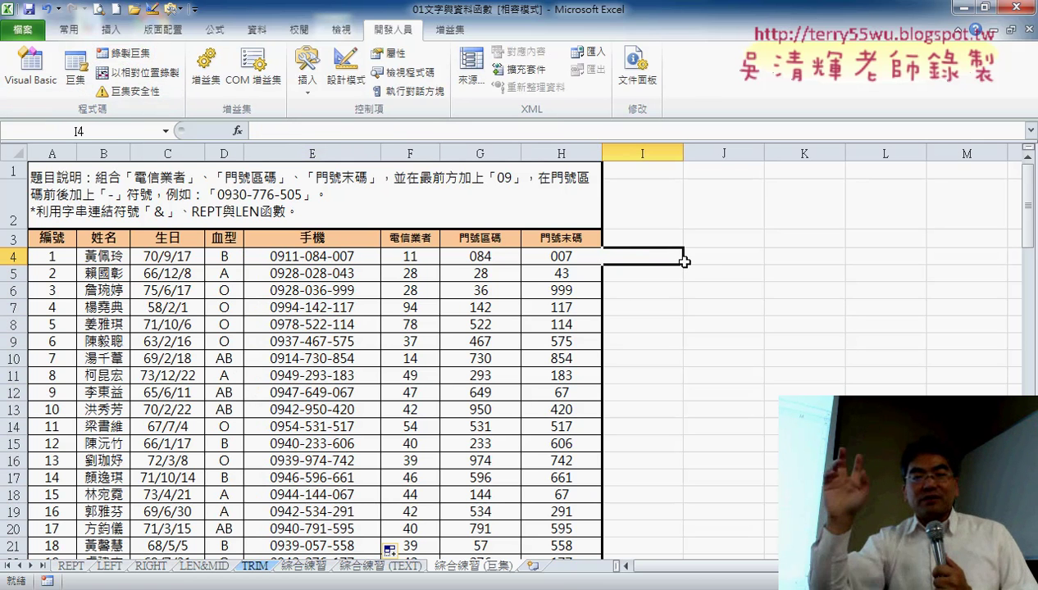
- Start recording a new macro named 清除
click(717, 258)
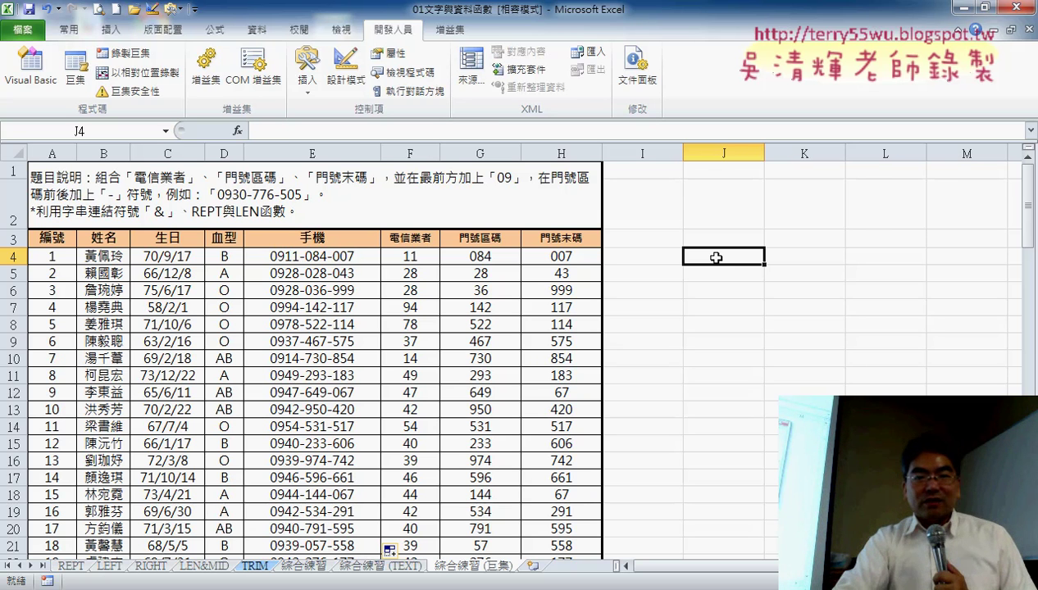
click(127, 59)
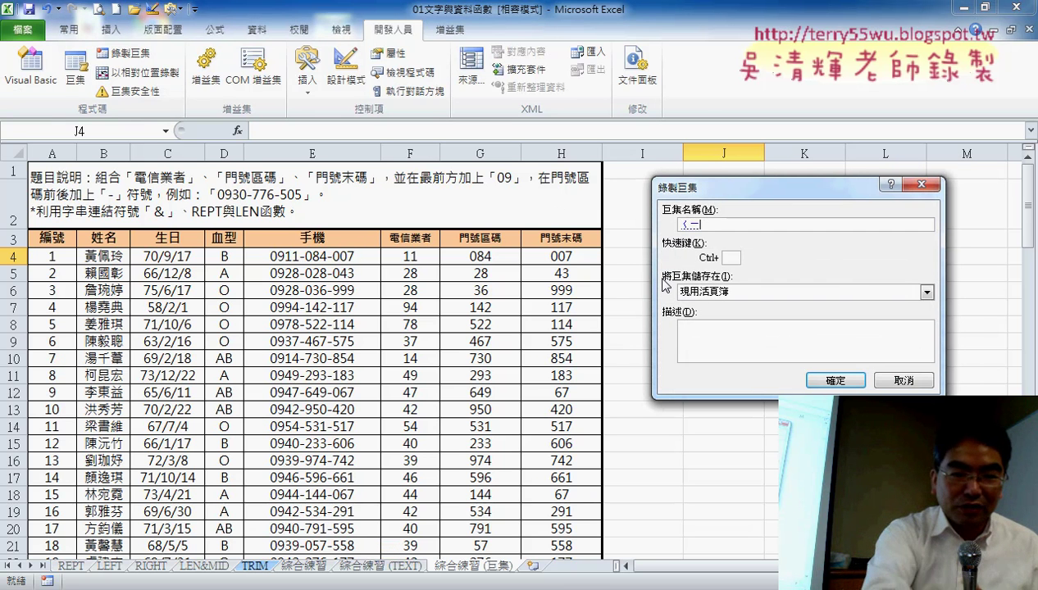
text(清ㄔ)
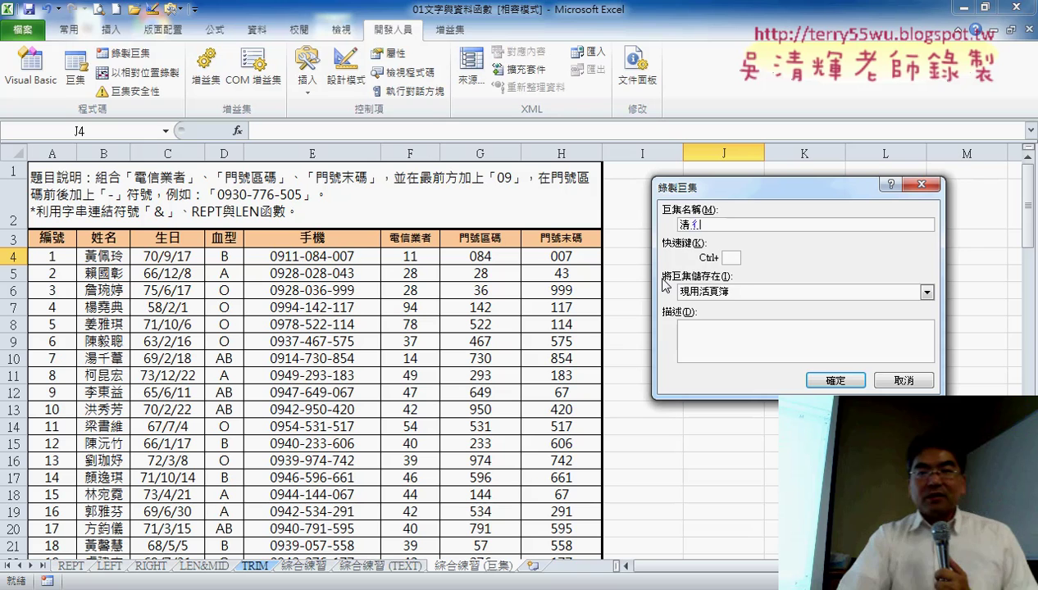
key(Return)
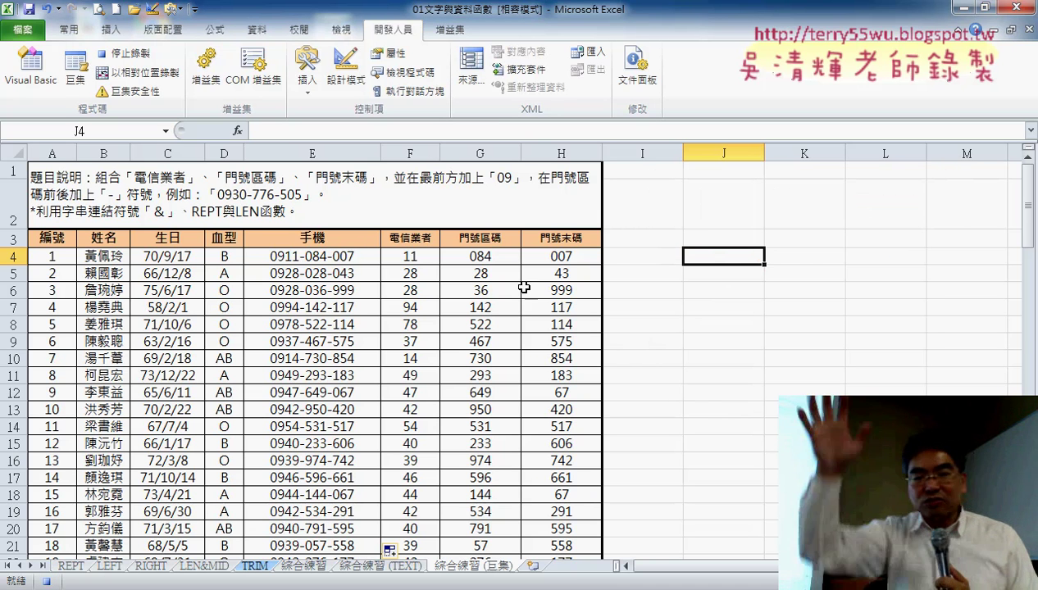
- Select E4:E103 and remove the mobile-number formulas
click(335, 259)
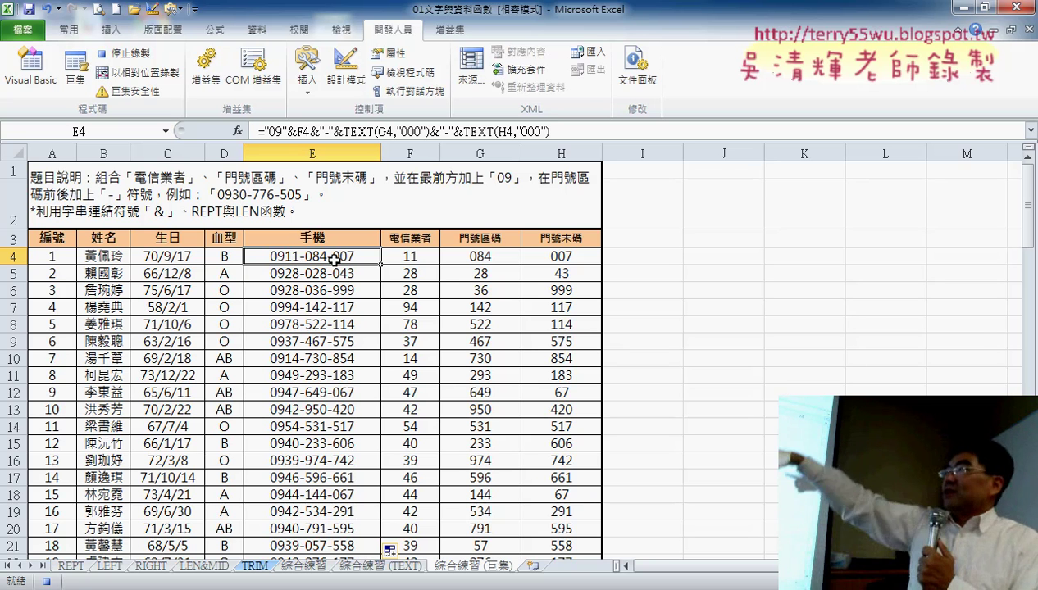
key(ctrl+shift+Down)
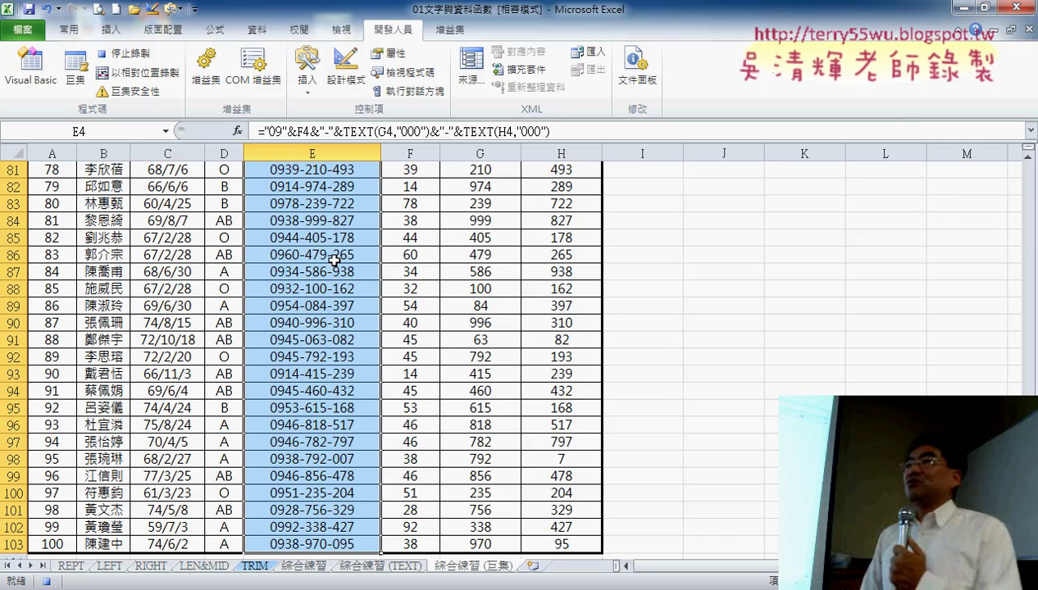
key(ctrl+z)
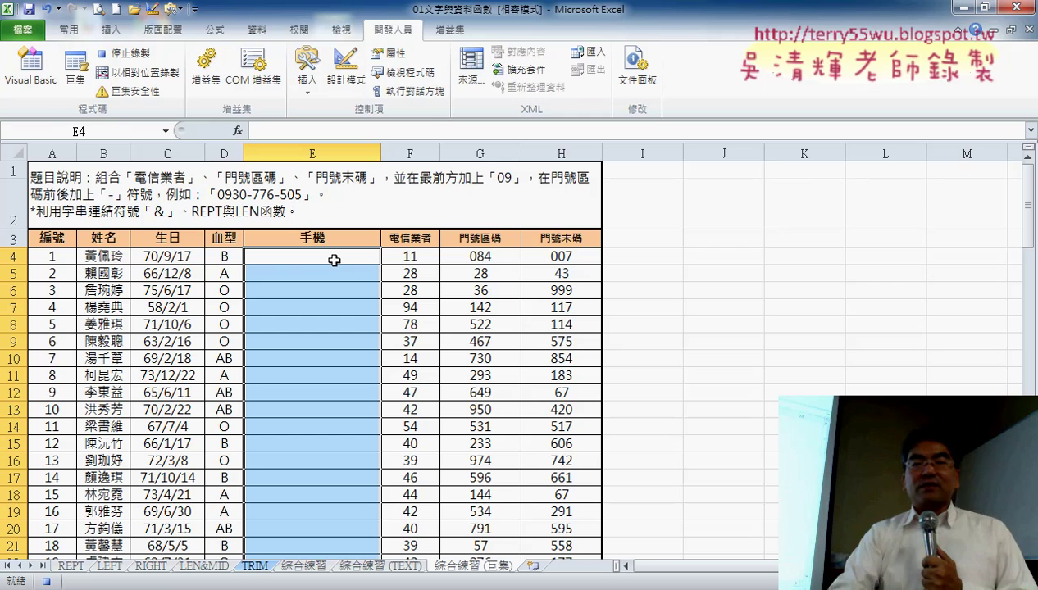
- Stop the 清除 recording and open the Macro dialog listing 串接 and 清除
click(129, 54)
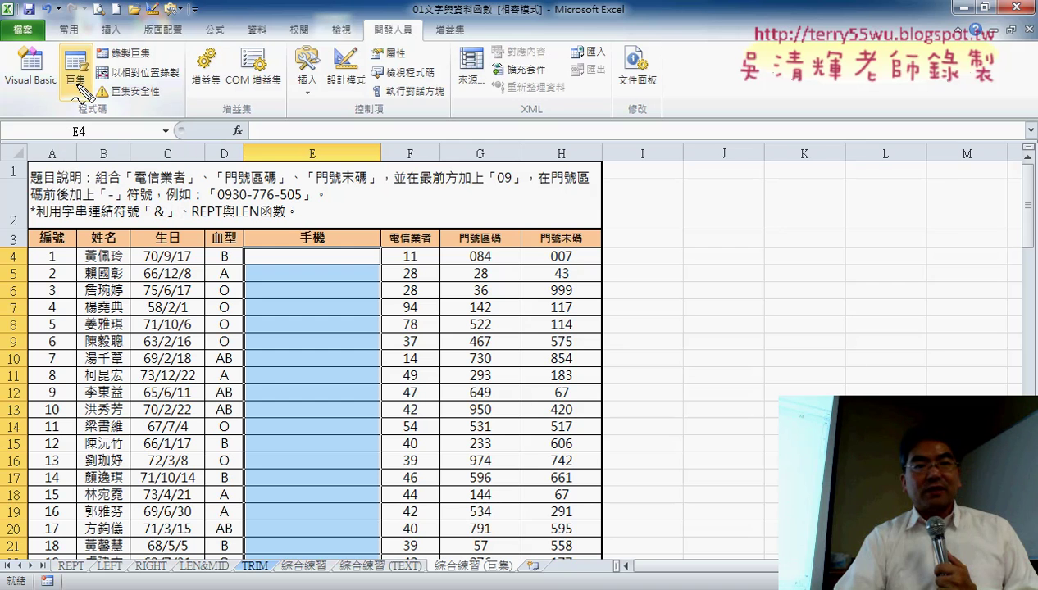
drag(70, 111, 82, 109)
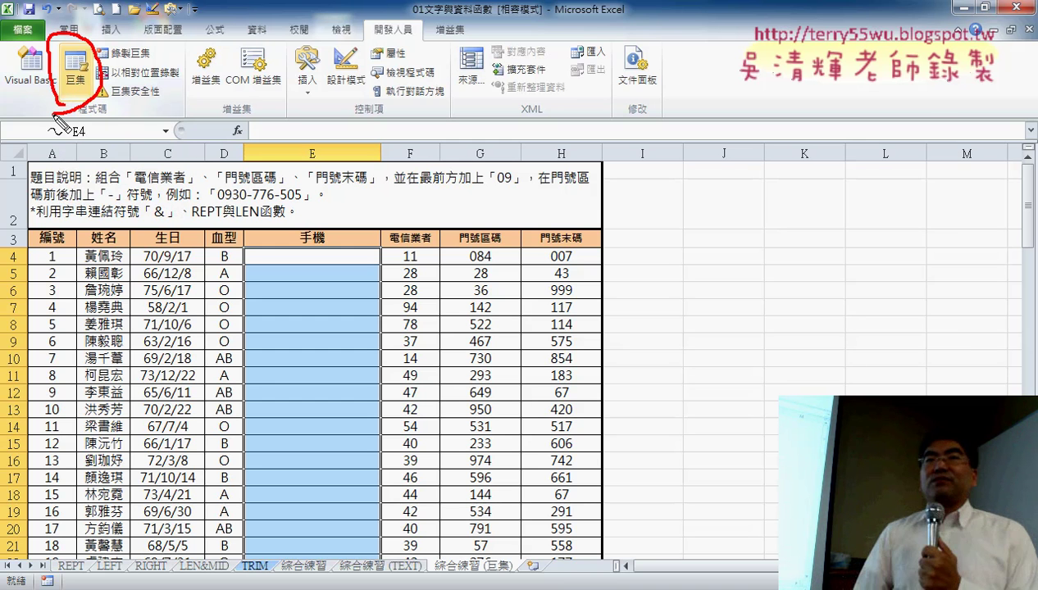
mouse_move(246, 156)
mouse_down()
mouse_move(111, 90)
mouse_move(168, 97)
mouse_up()
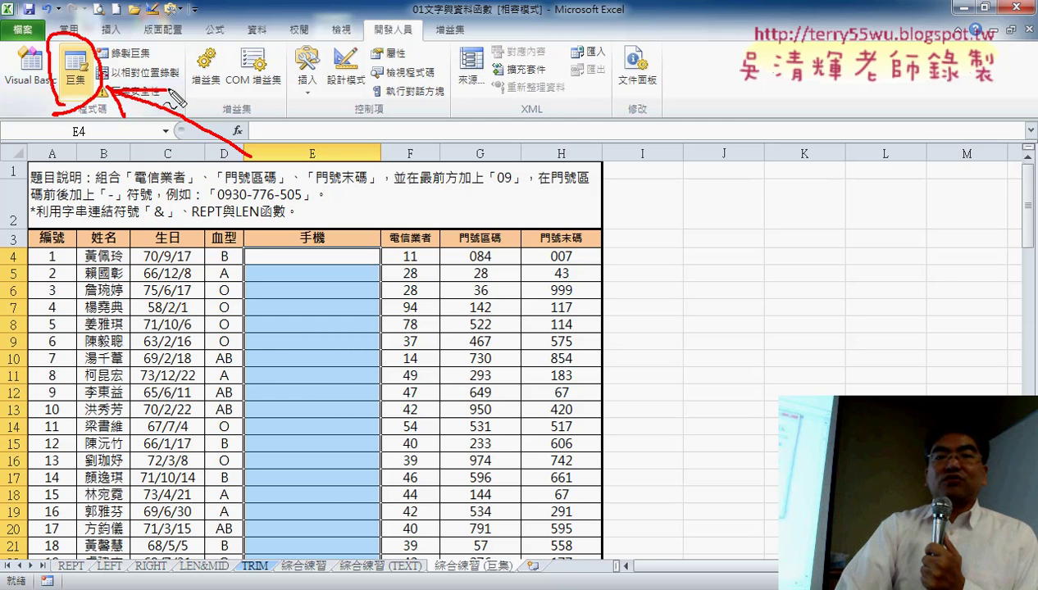
key(Escape)
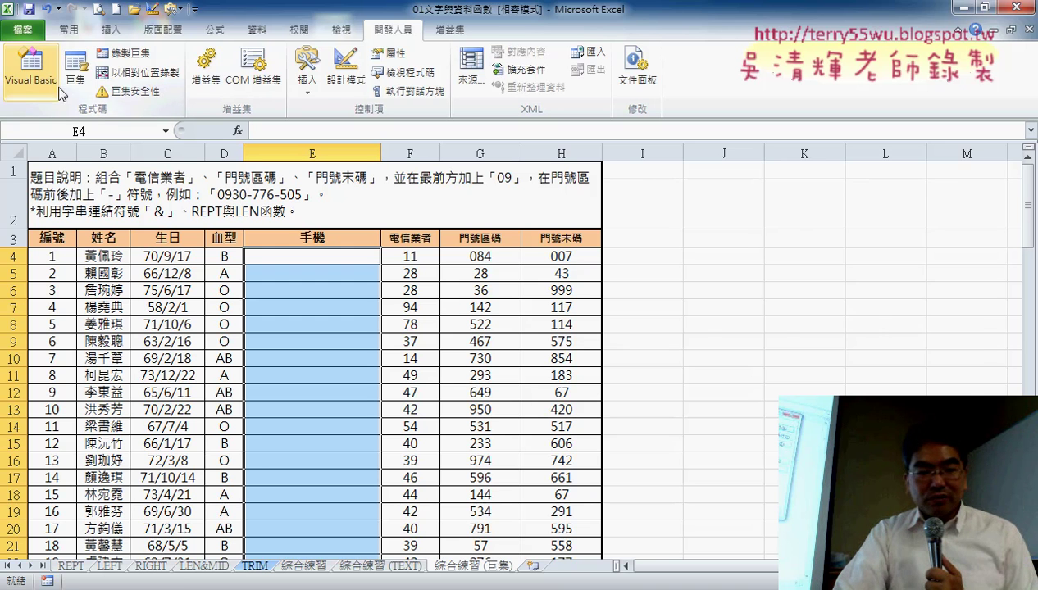
click(74, 87)
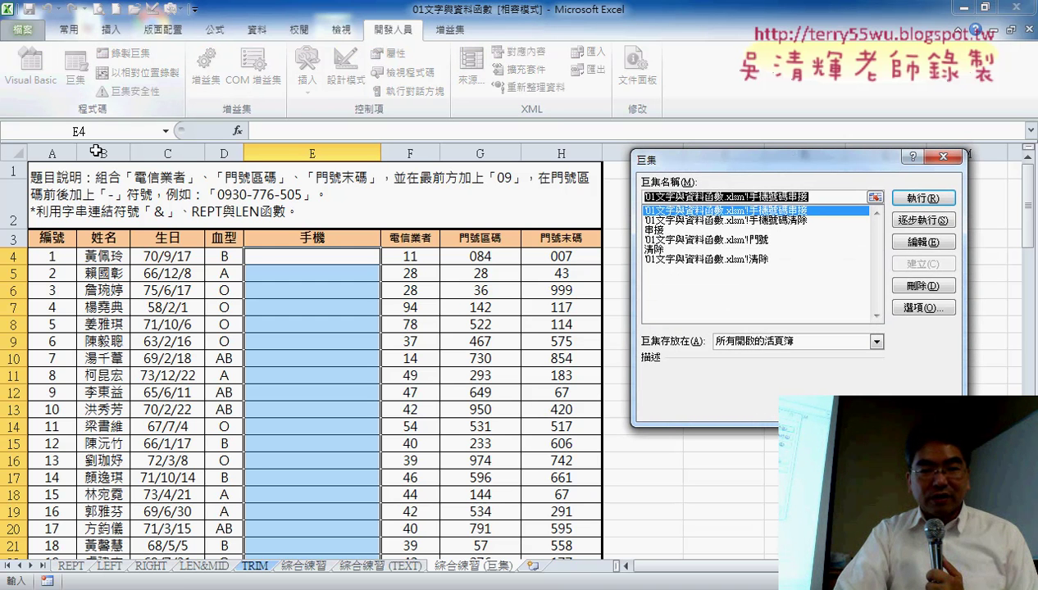
- Close the other open copy of the workbook with Save, then bring up the Macros list
mouse_move(307, 534)
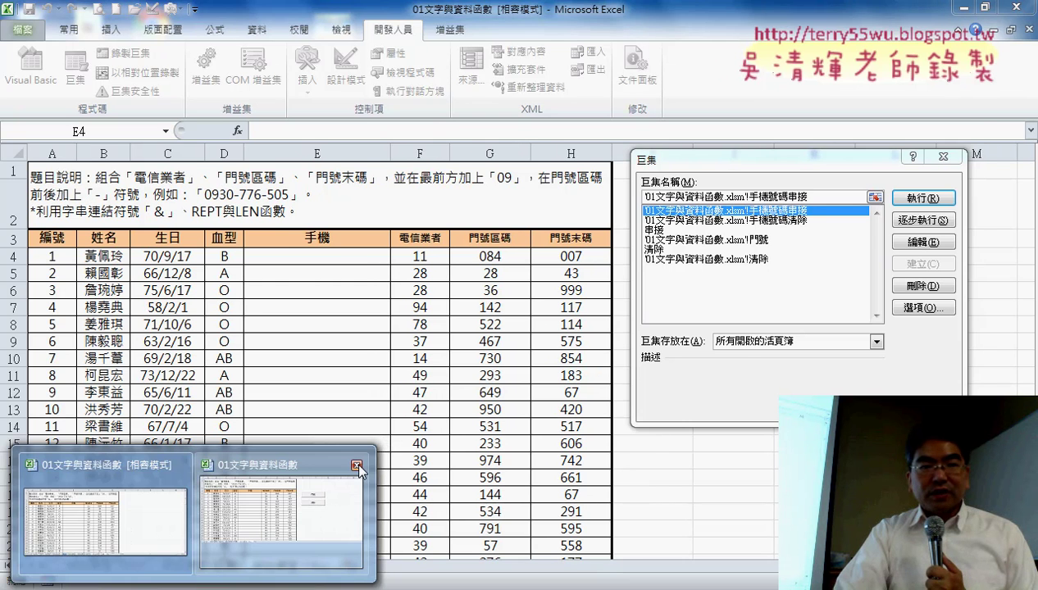
click(357, 464)
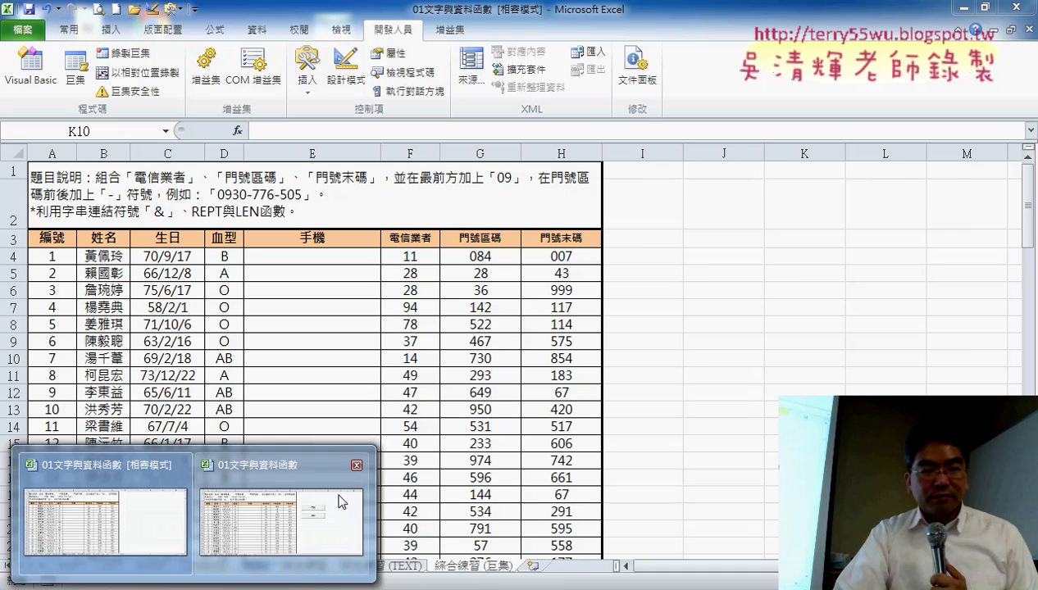
click(356, 468)
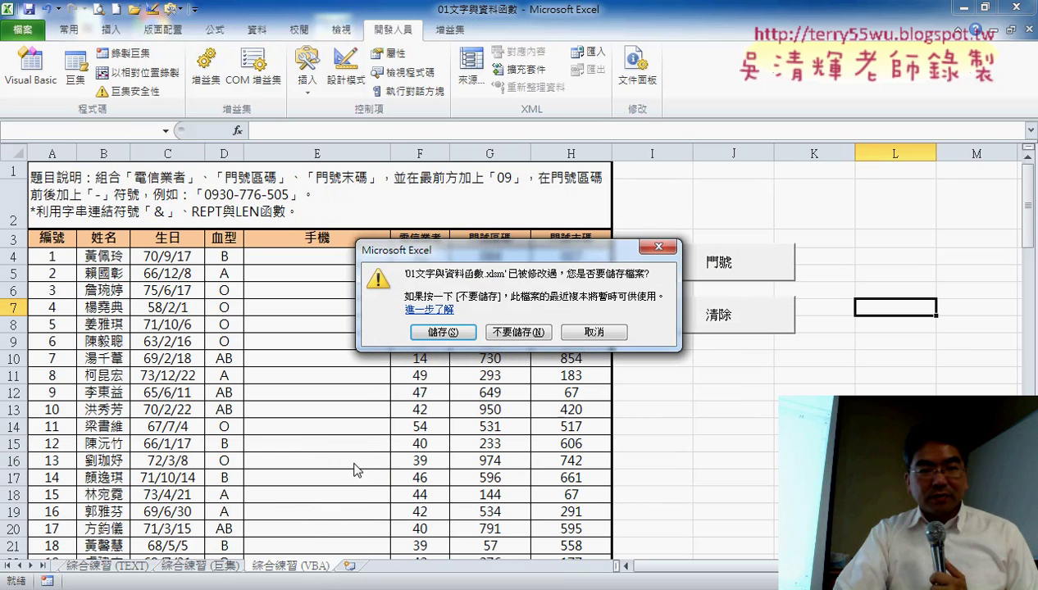
click(474, 335)
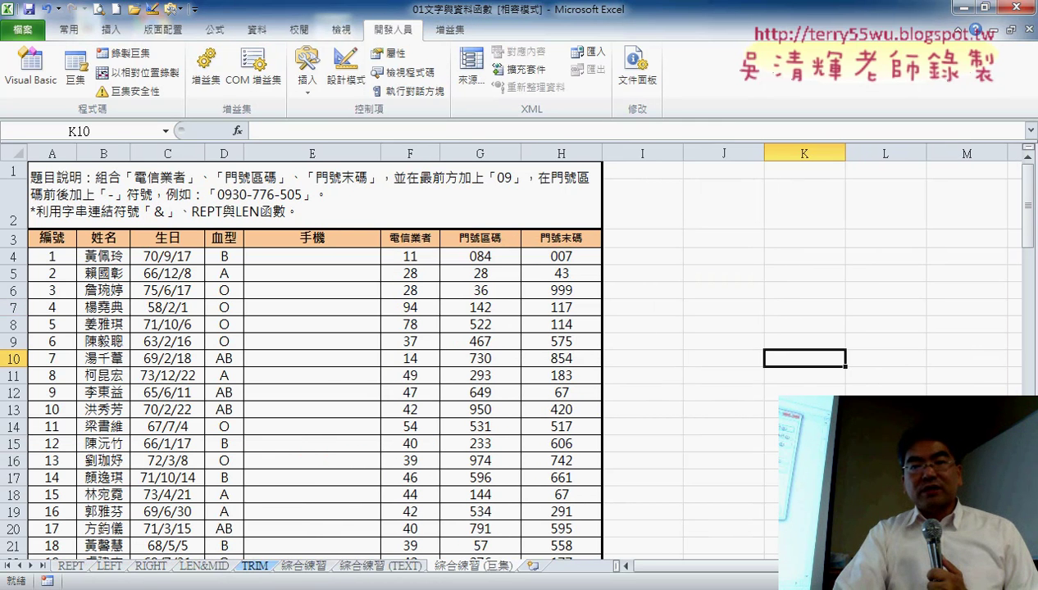
click(76, 74)
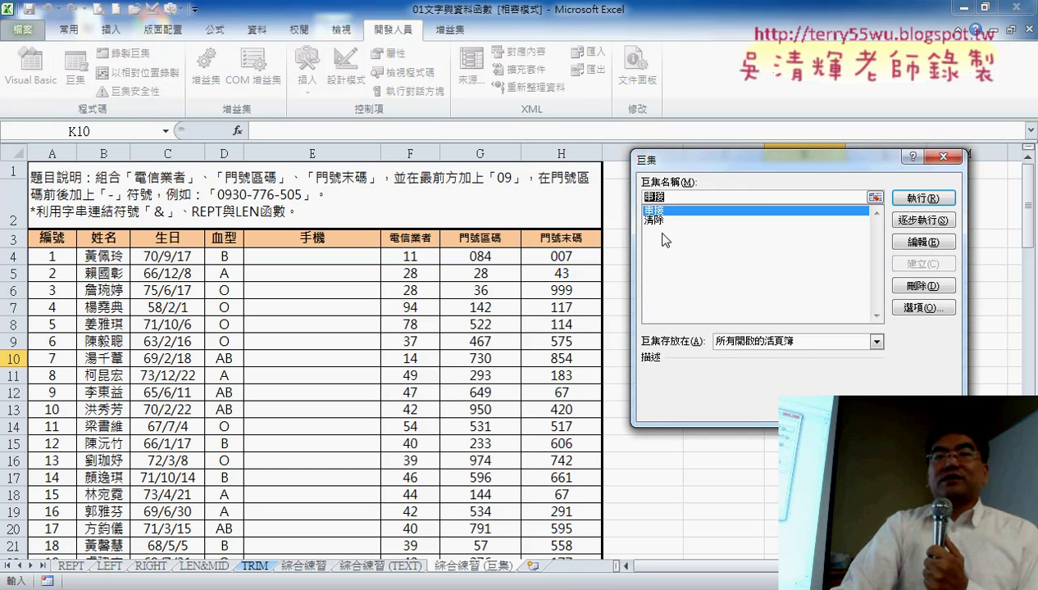
- Run the 串接 macro to fill the 手機 column E with mobile numbers
click(679, 221)
click(680, 211)
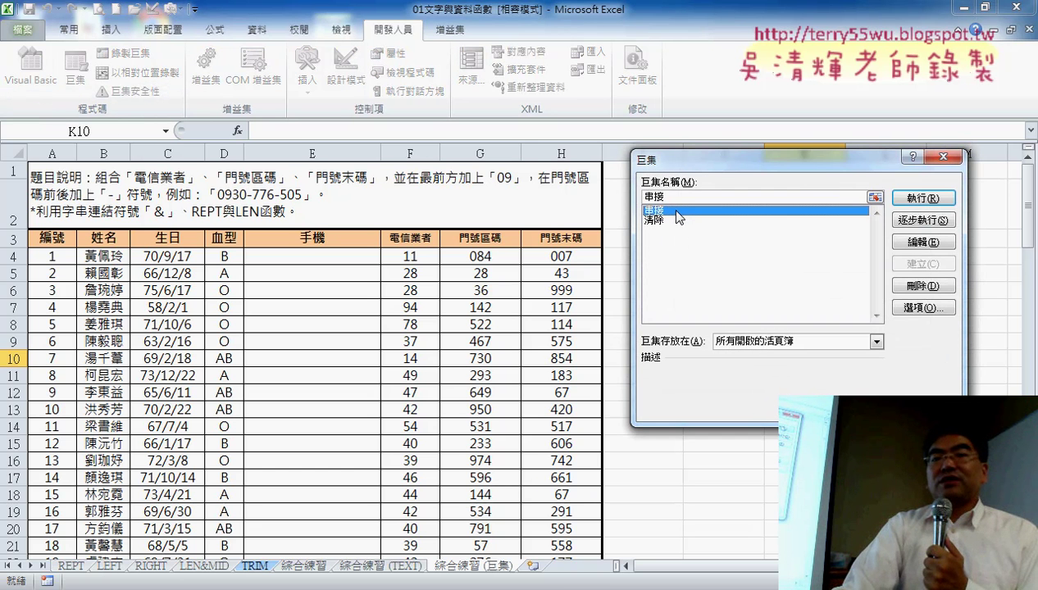
click(930, 200)
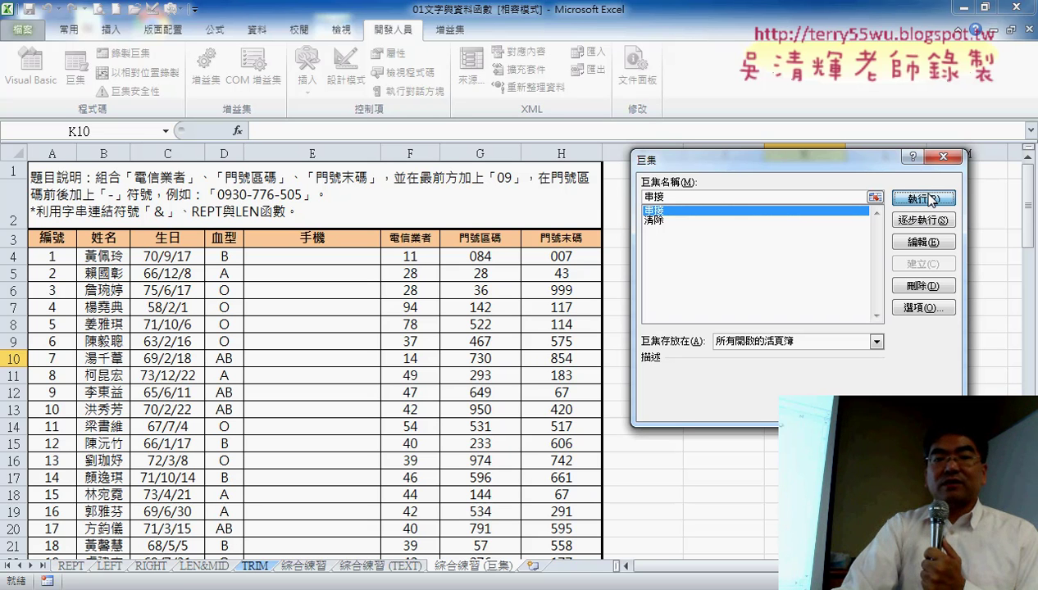
click(930, 200)
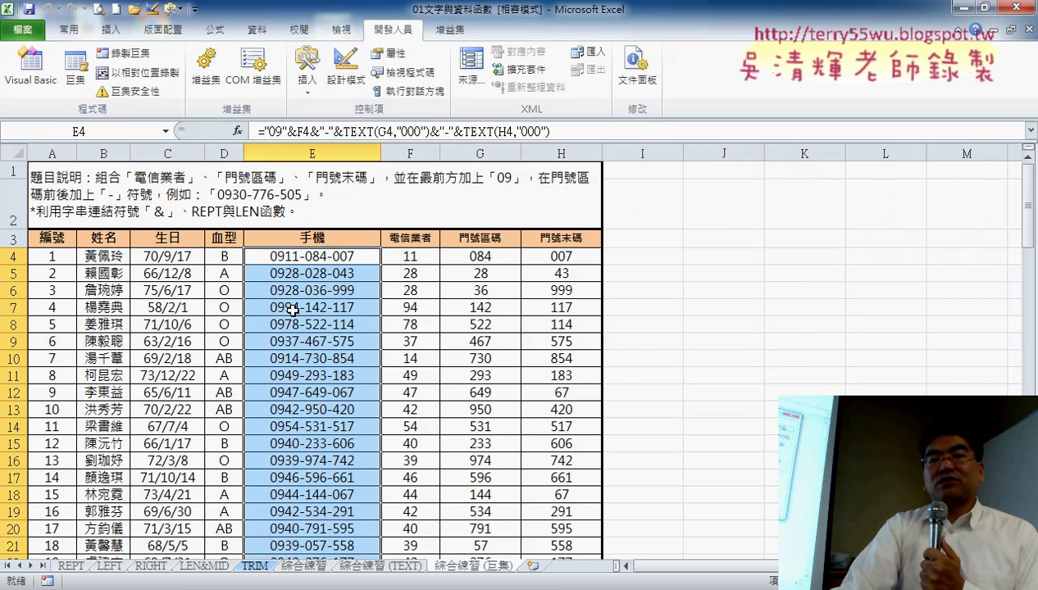
- Run the 清除 macro to empty the 手機 column again
click(75, 70)
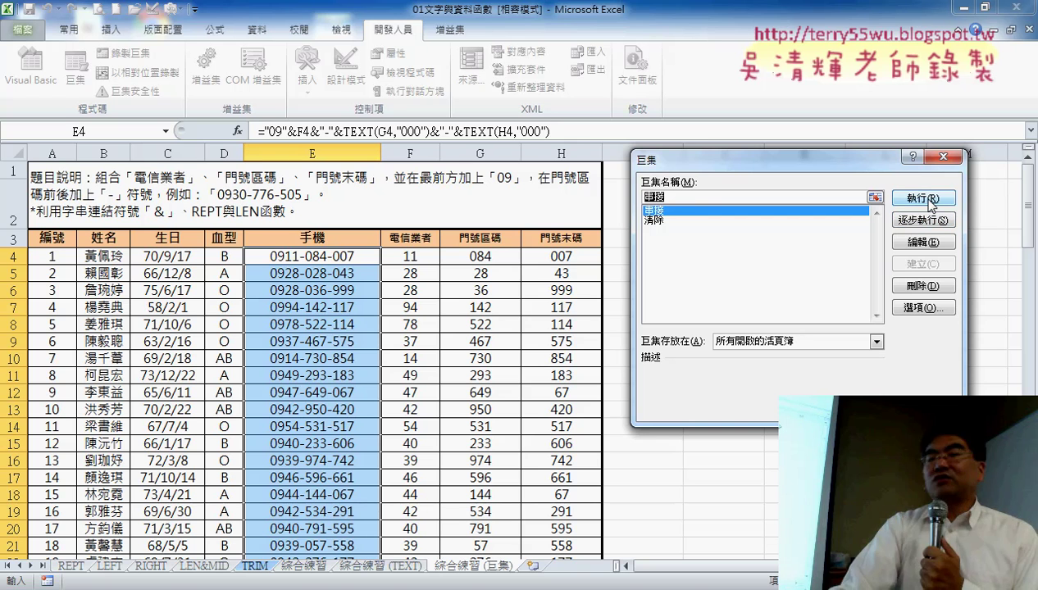
click(671, 219)
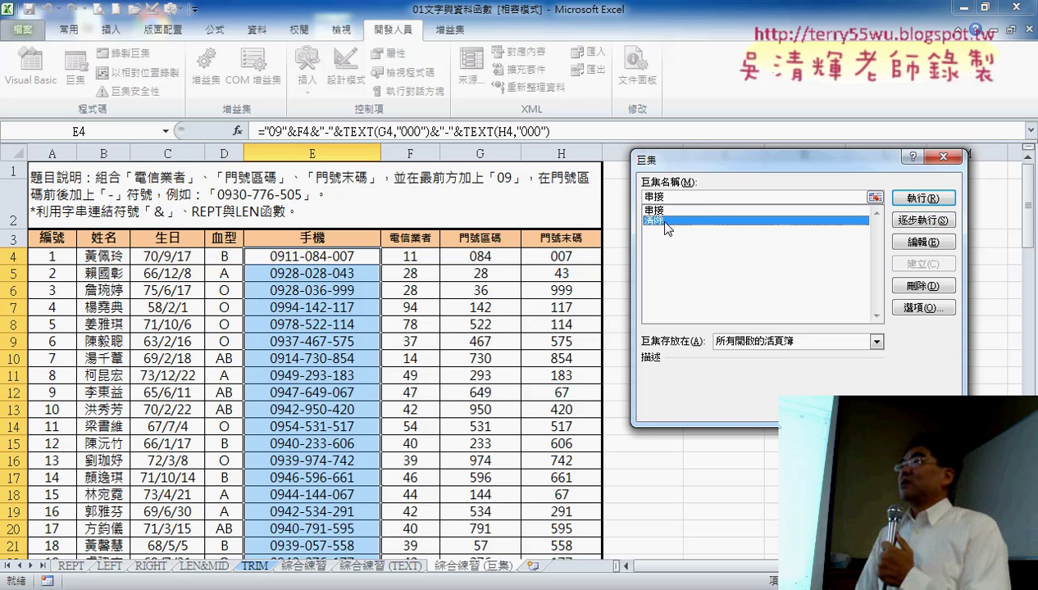
click(924, 201)
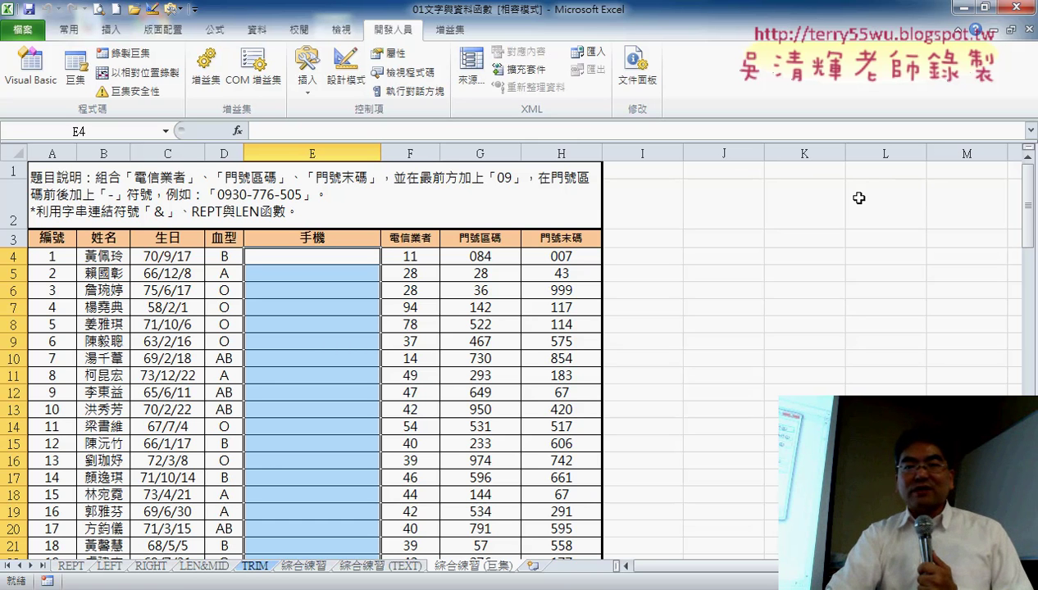
- Refill column E by running 串接 from Developer > Macros, then blank it by running 清除
click(75, 75)
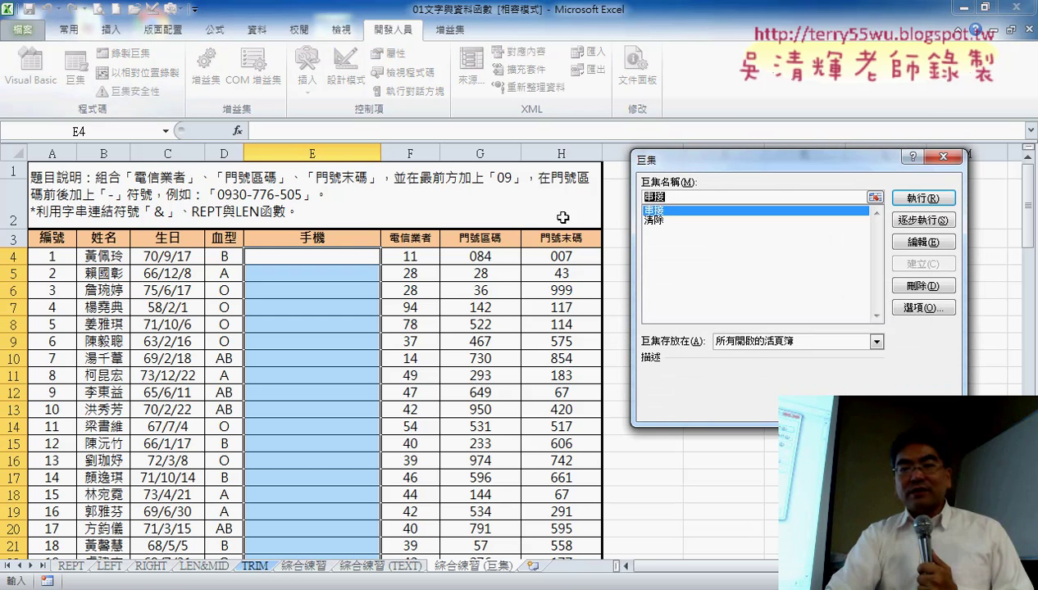
click(668, 221)
click(712, 213)
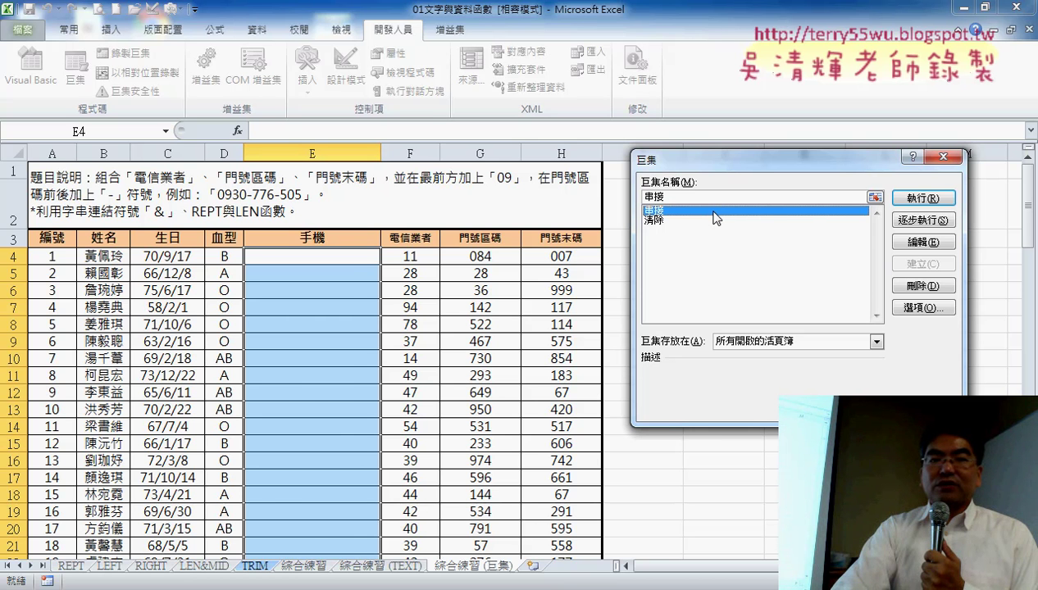
click(940, 205)
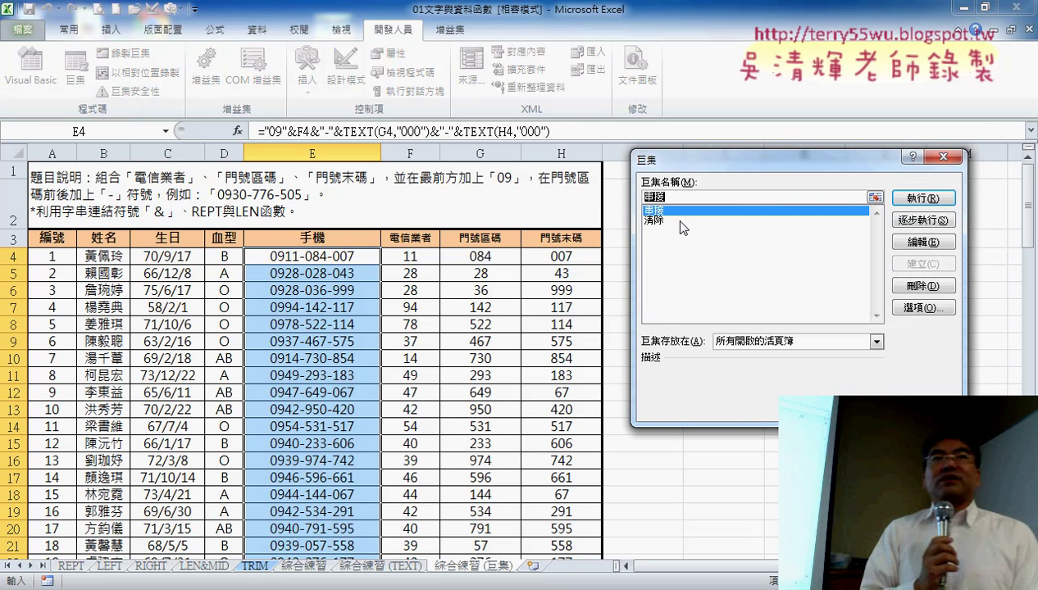
click(680, 221)
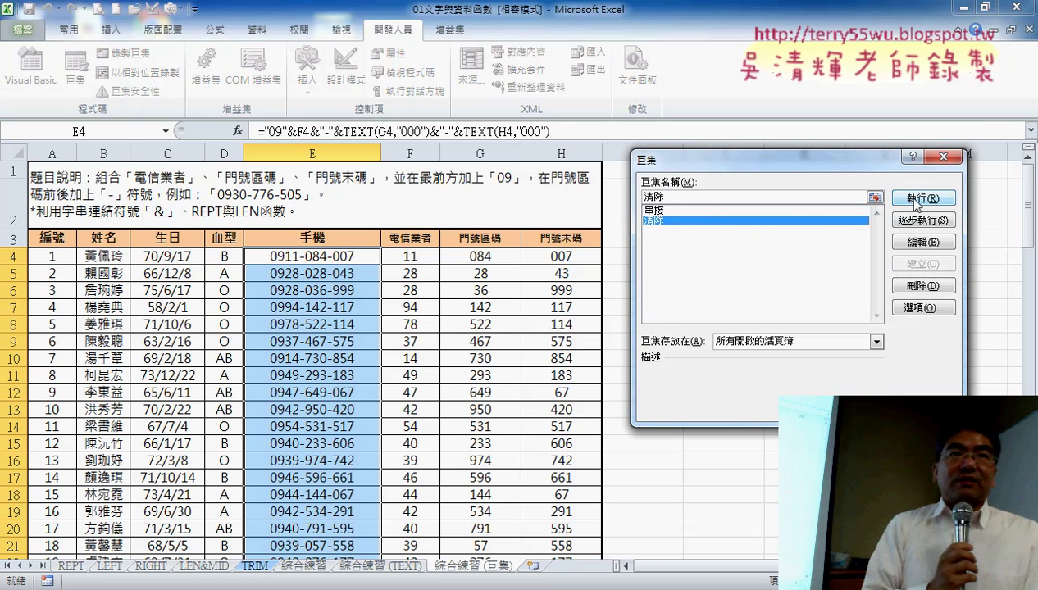
click(908, 199)
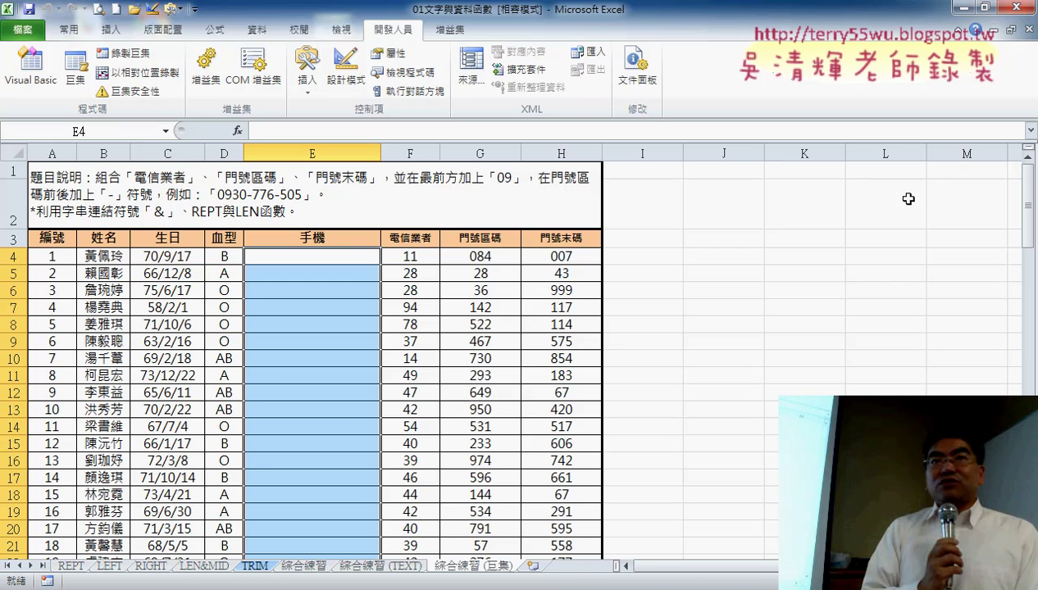